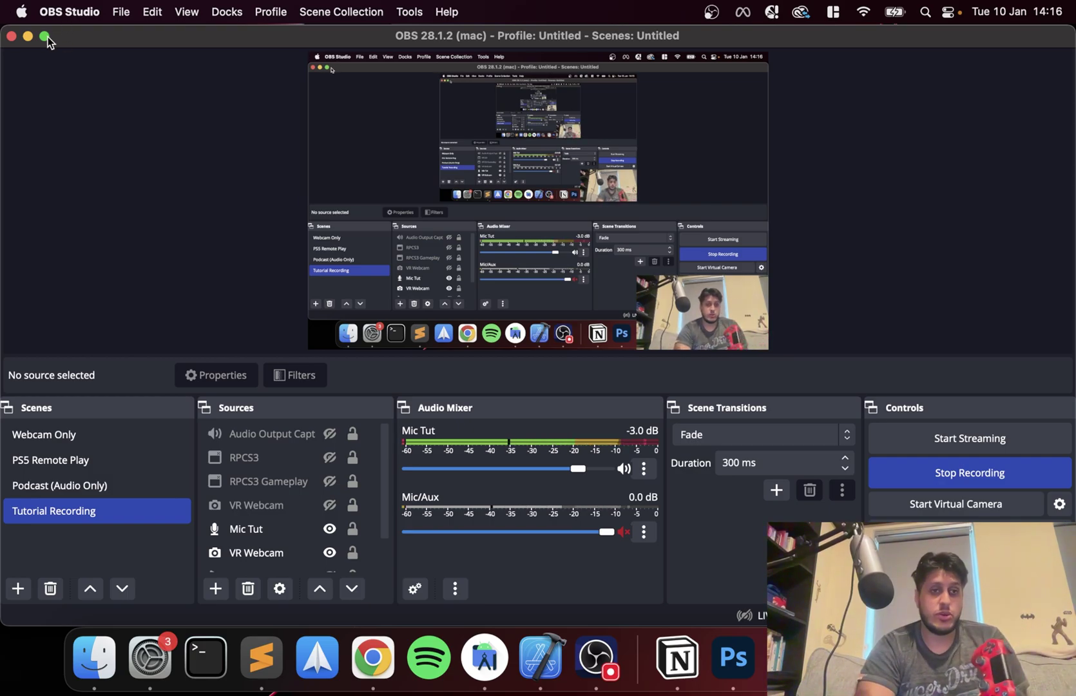
# Minimise the OBS Studio window to reveal the Bluetooth settings behind it
pyautogui.click(27, 36)
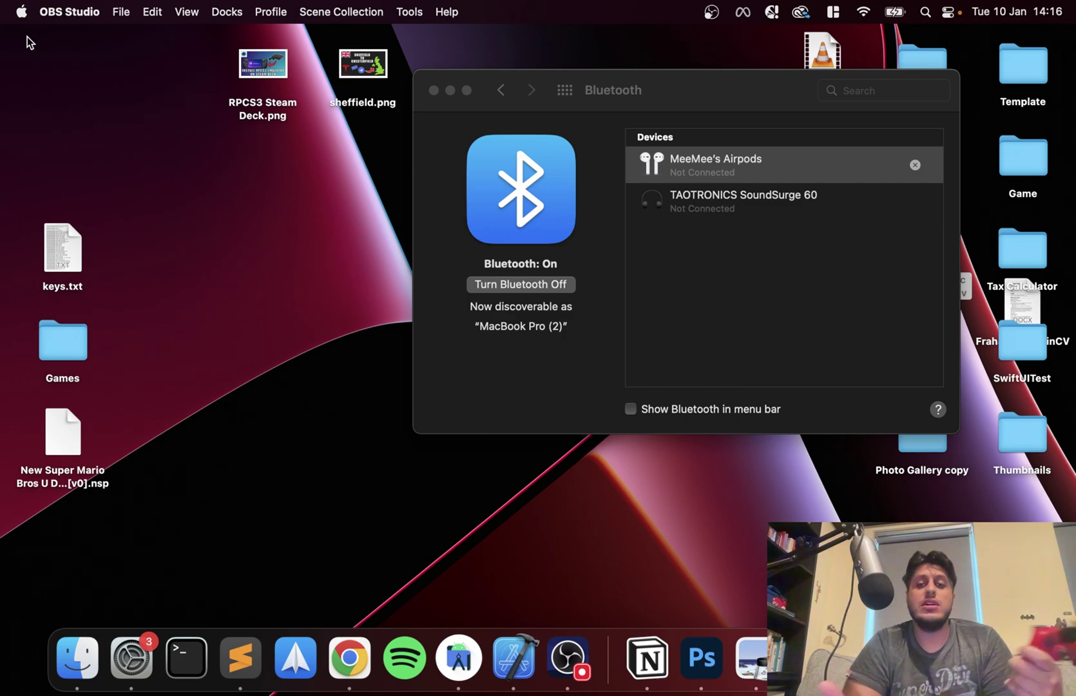
# Close the Bluetooth pane and reopen System Preferences from the Apple menu
pyautogui.click(21, 12)
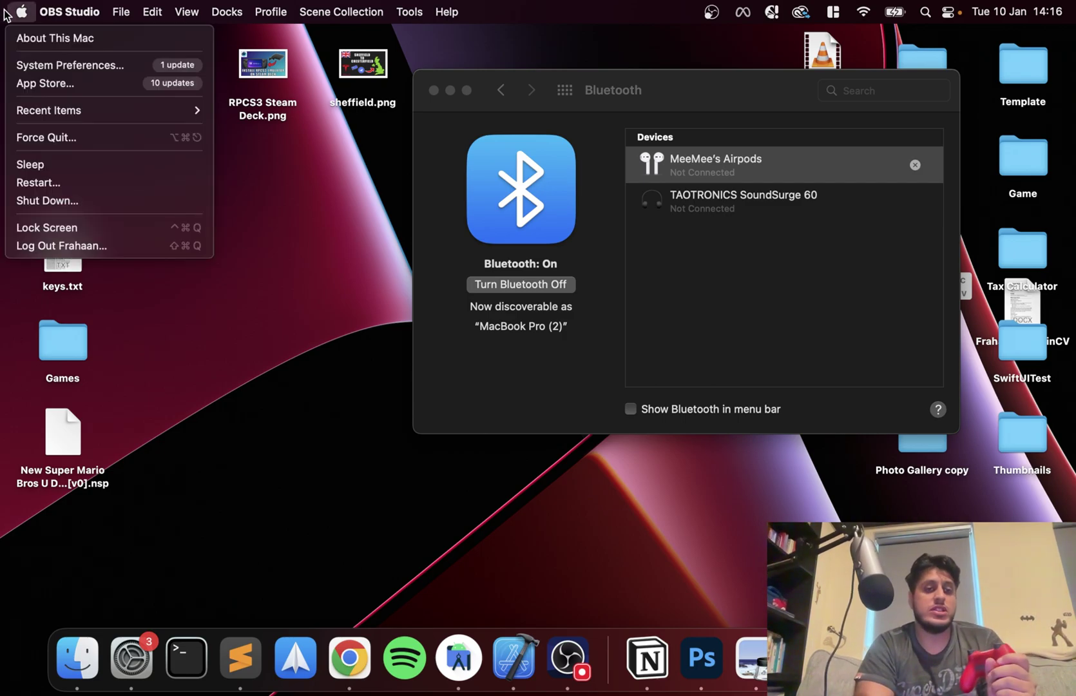
pyautogui.click(31, 60)
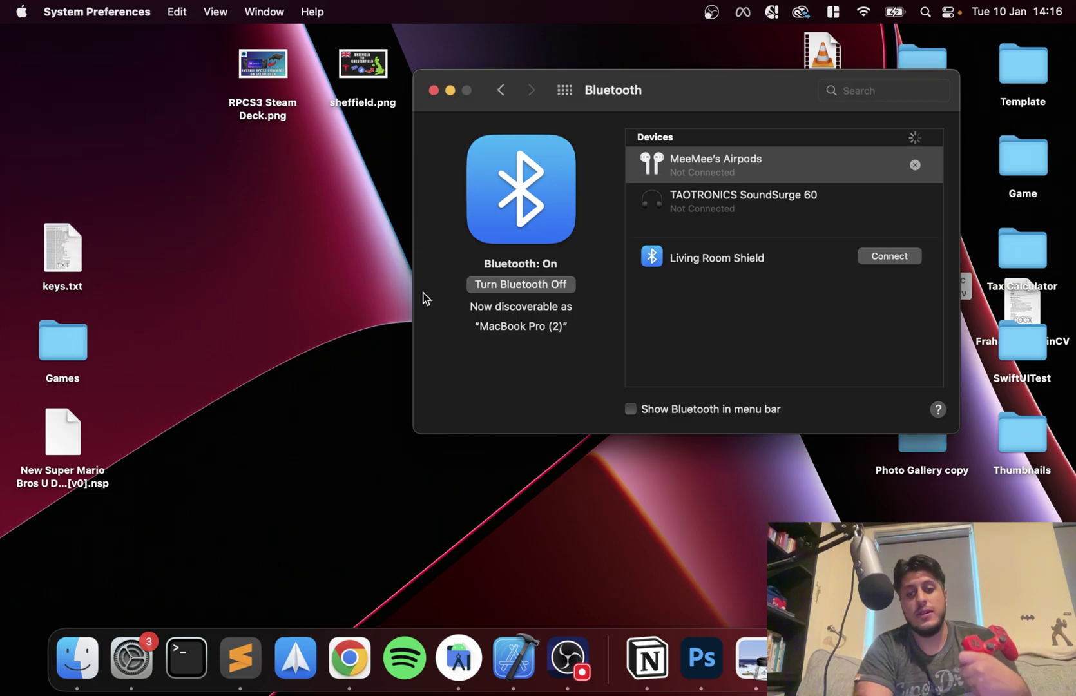
pyautogui.click(434, 90)
pyautogui.click(21, 12)
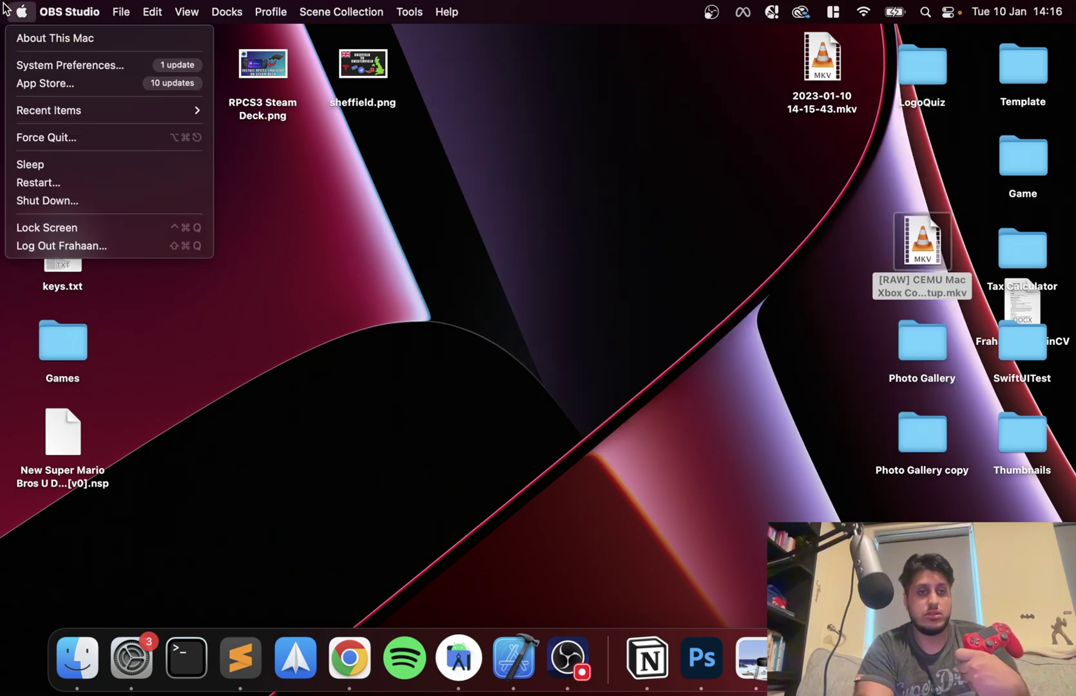
# Connect the DUALSHOCK 4 Wireless Controller in the Bluetooth pane
pyautogui.click(55, 66)
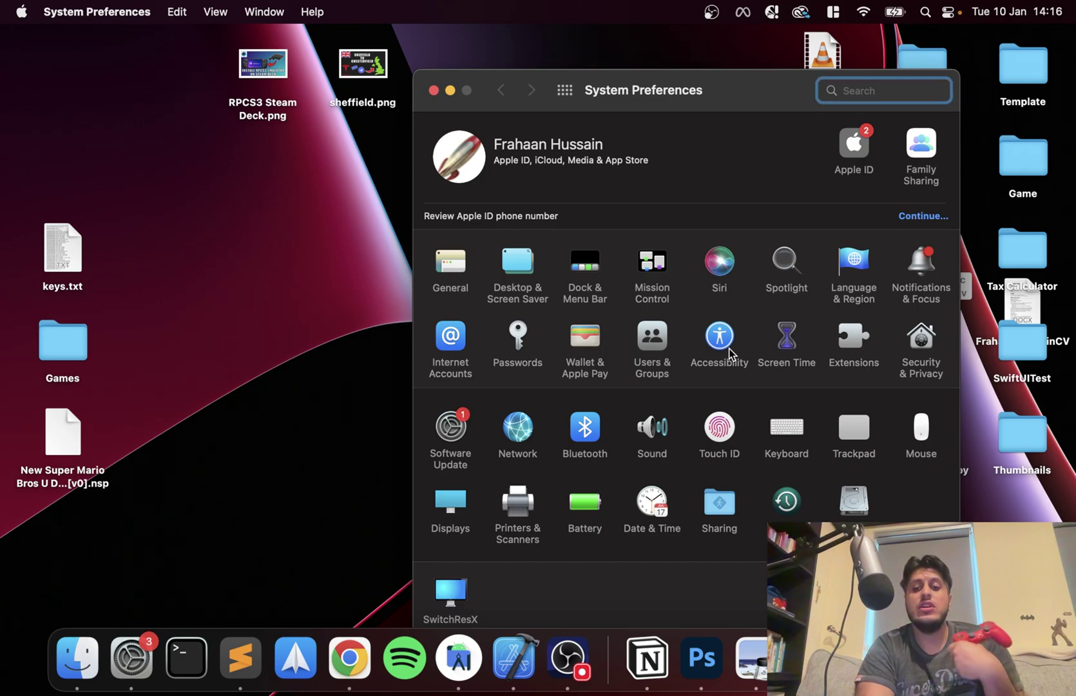
pyautogui.click(583, 426)
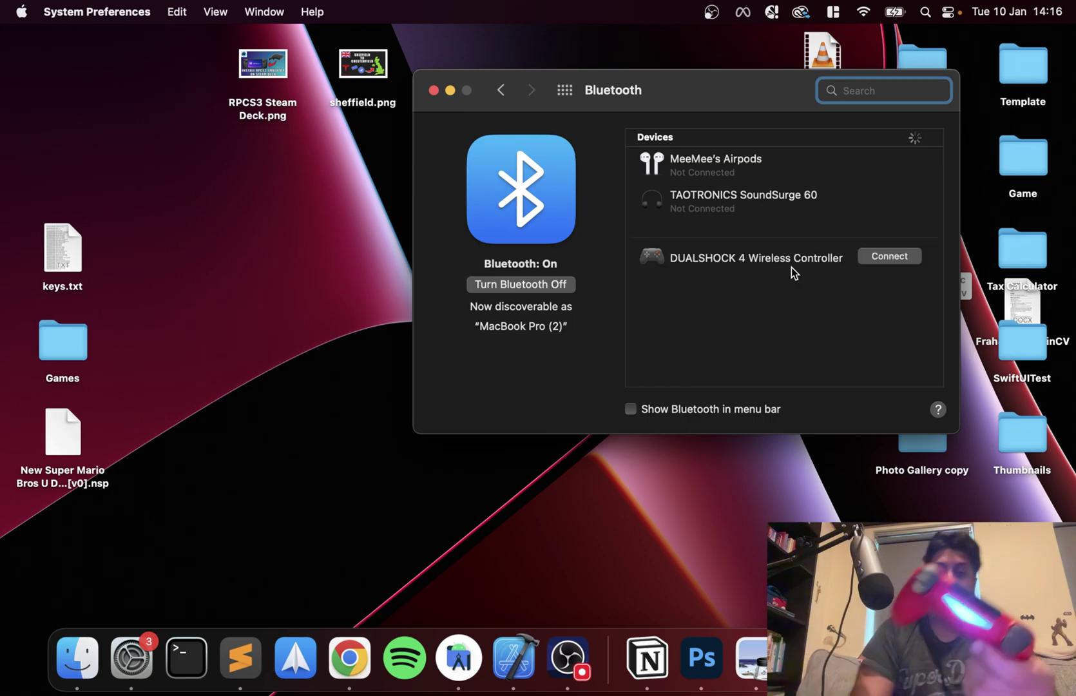
pyautogui.click(889, 257)
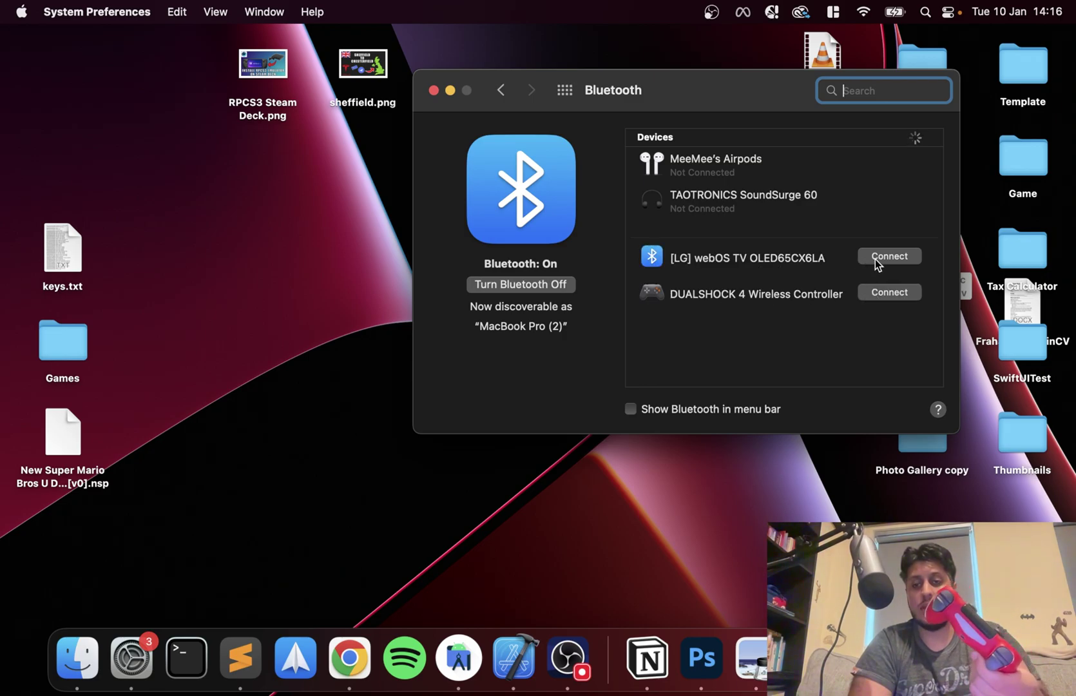
pyautogui.click(870, 292)
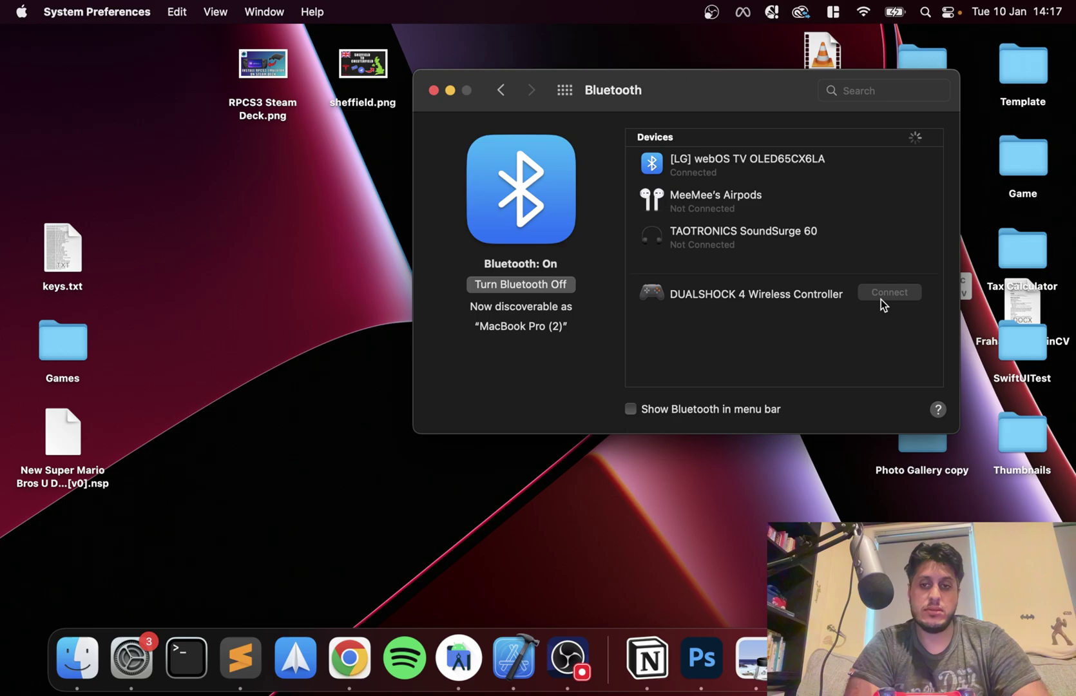
# Disconnect the LG TV and close the Bluetooth window
pyautogui.rightClick(757, 163)
pyautogui.click(806, 187)
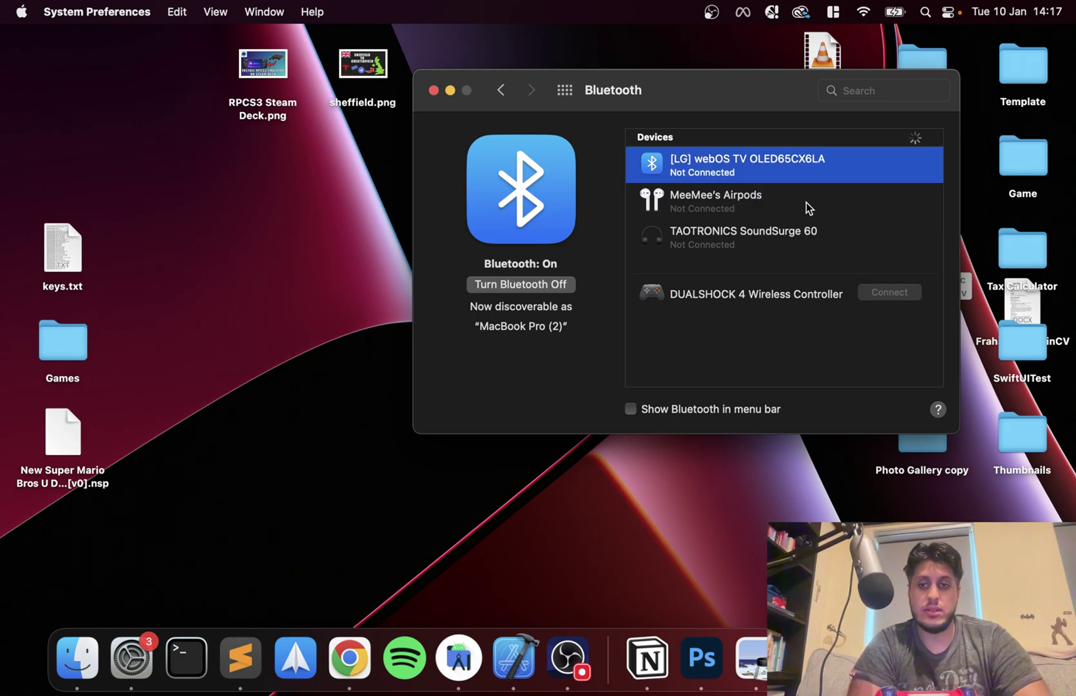
pyautogui.rightClick(749, 158)
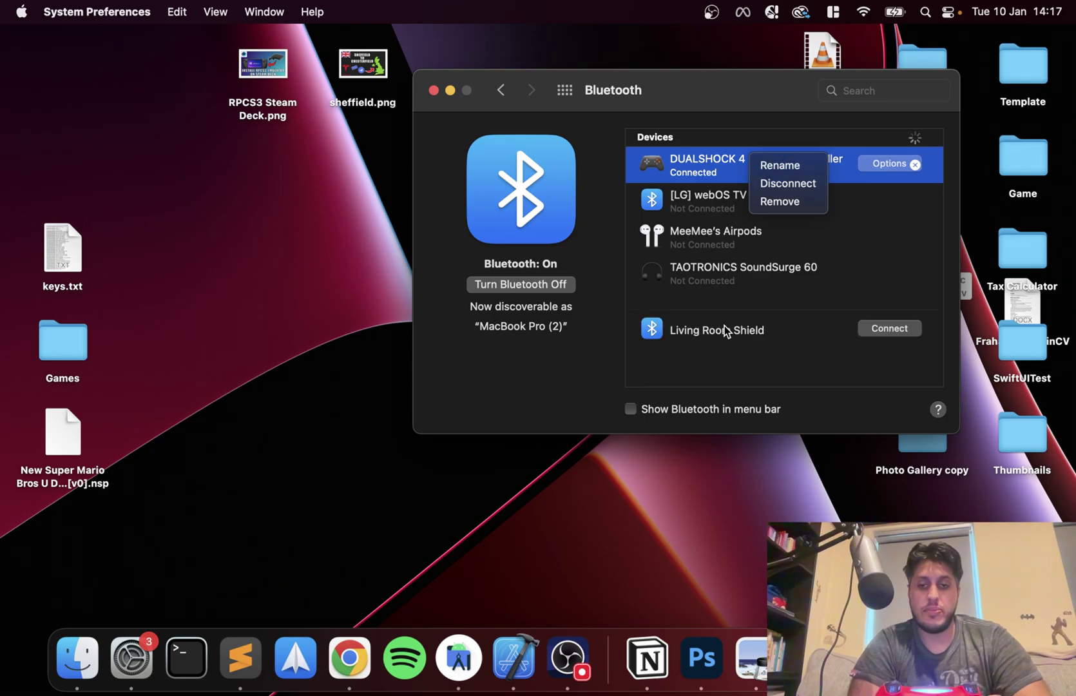
pyautogui.click(729, 369)
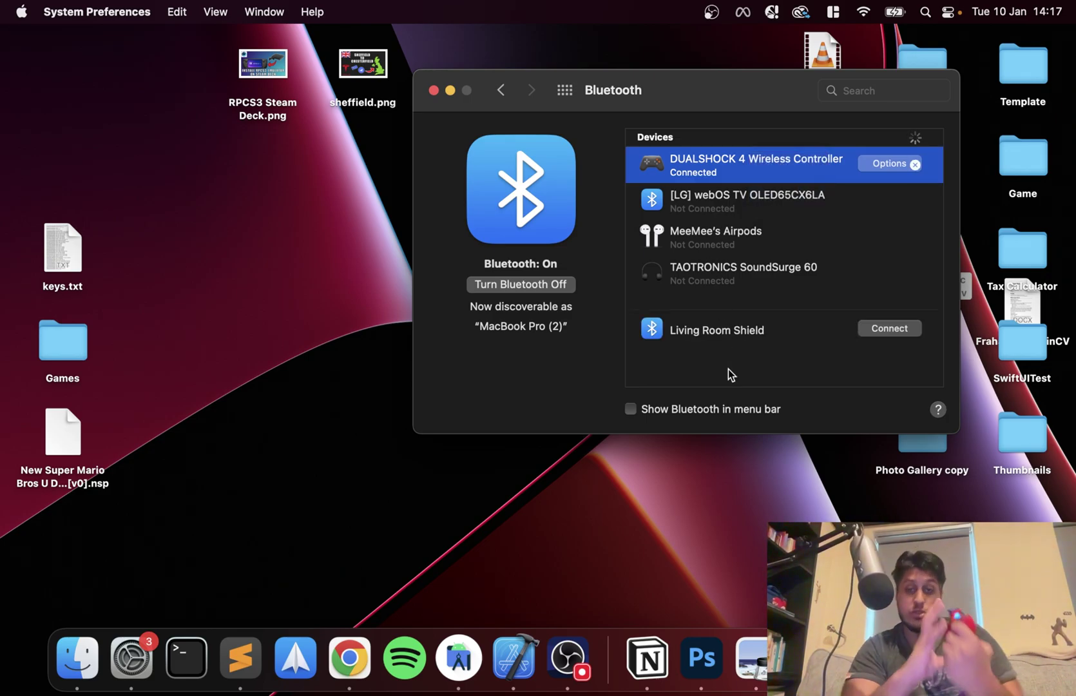
pyautogui.click(432, 92)
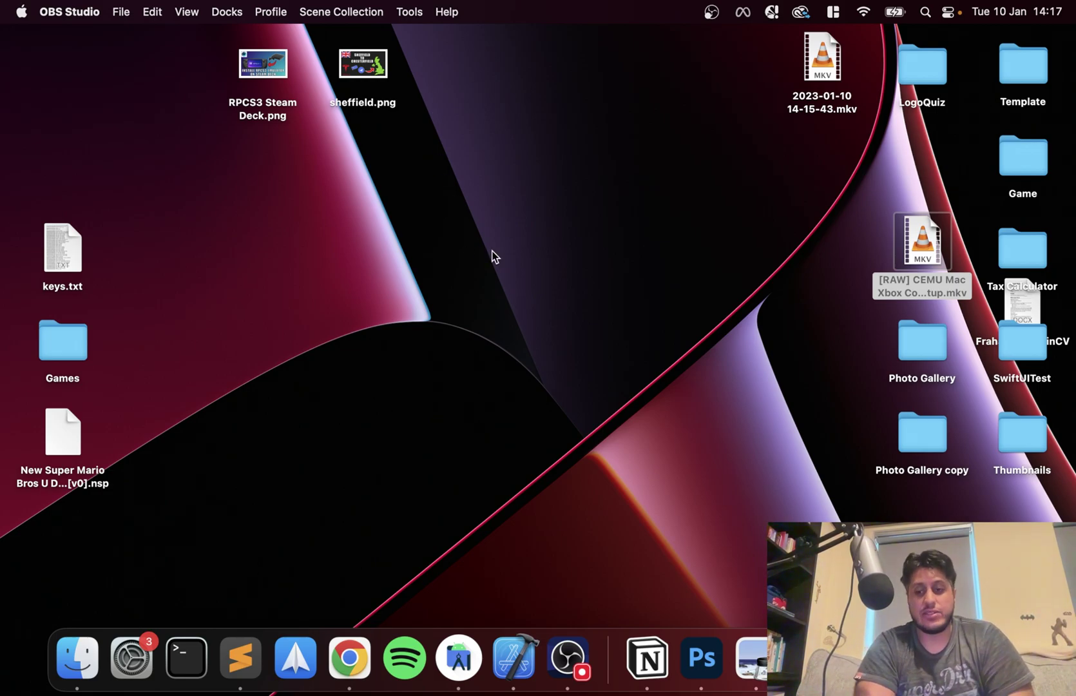
# Launch Ryujinx by searching 'ryujin' in Spotlight
pyautogui.press('super+space')
pyautogui.write('ryi')
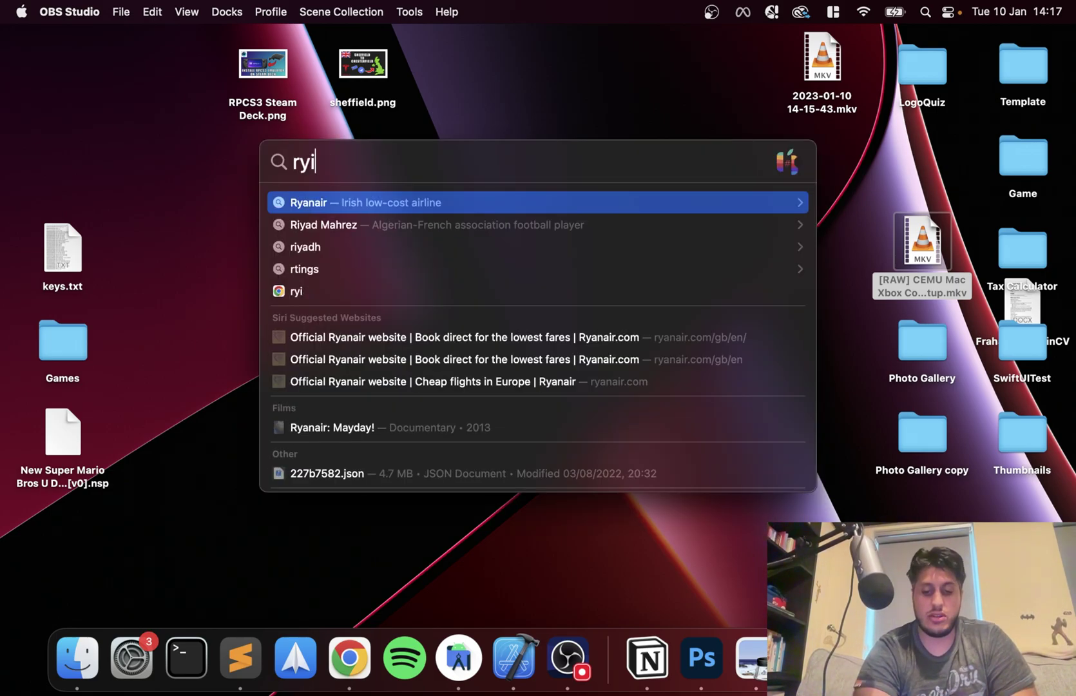
pyautogui.press('BackSpace')
pyautogui.write('ujin')
pyautogui.press('Return')
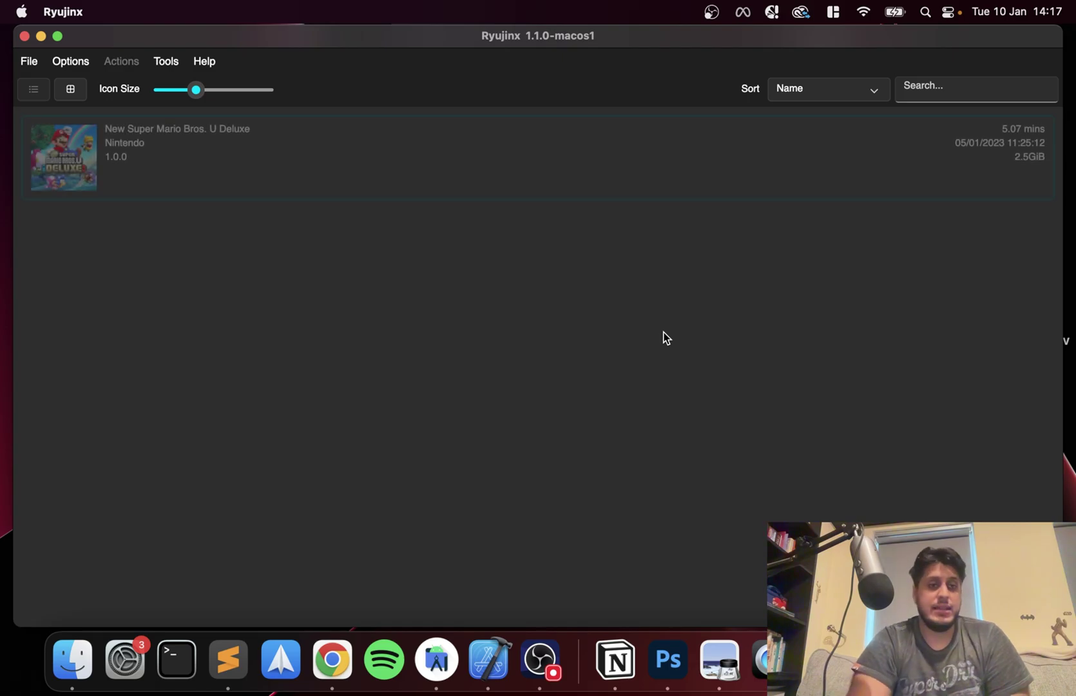
# Open the Input page of Ryujinx's Options > Settings
pyautogui.click(206, 163)
pyautogui.click(78, 61)
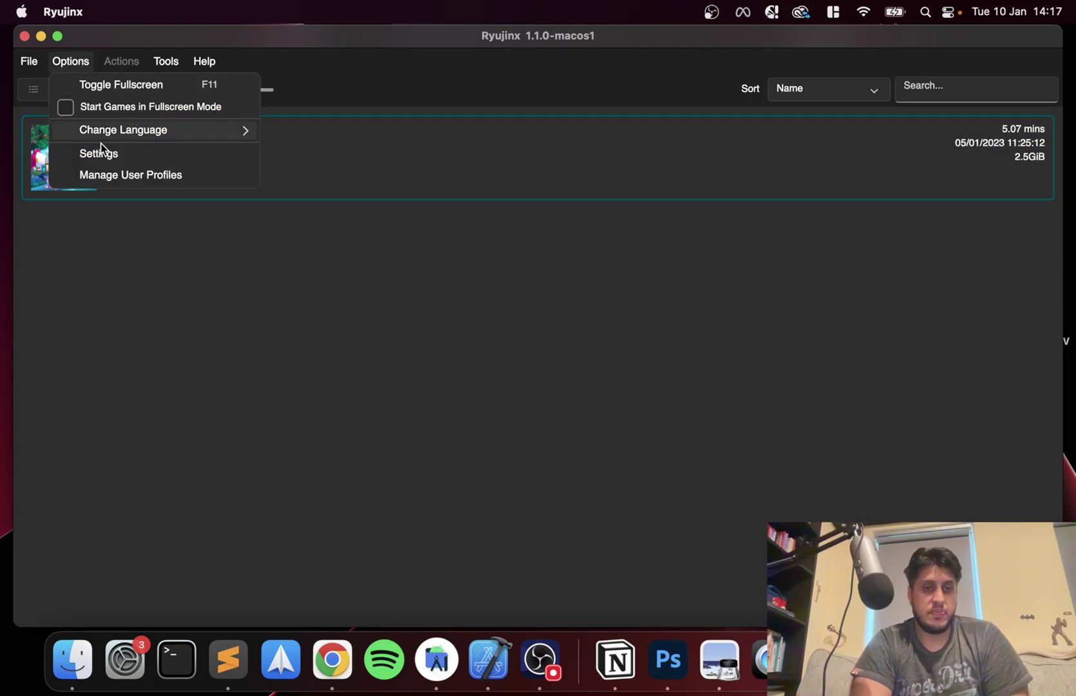
pyautogui.click(163, 157)
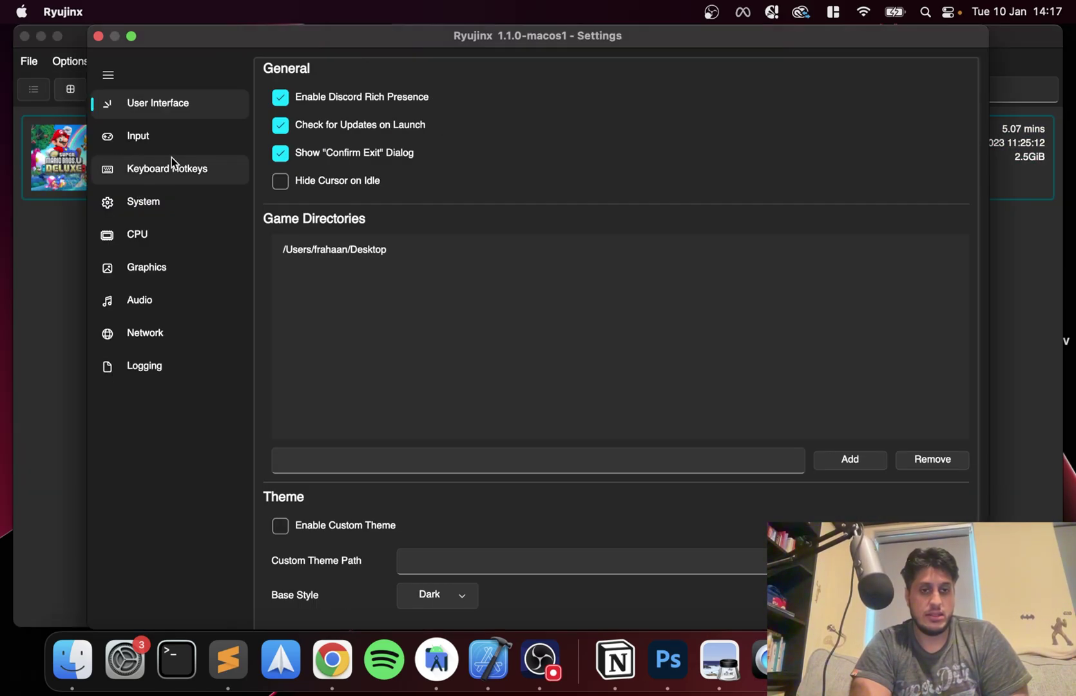
pyautogui.click(159, 142)
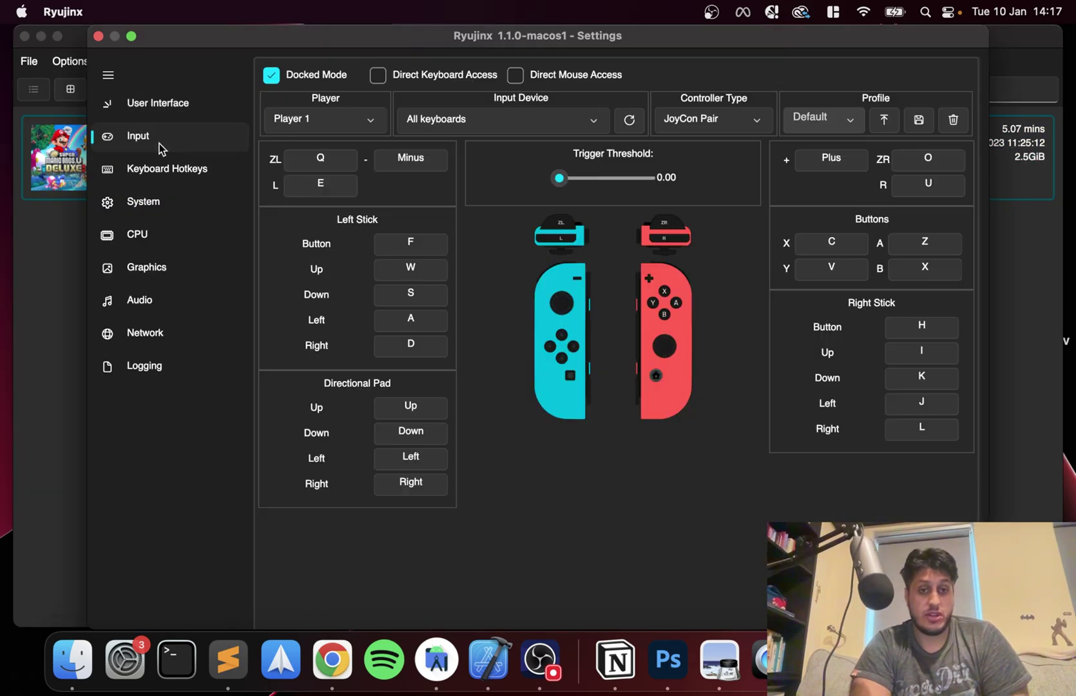
# Set Player 1's input device to PS4 Controller (0), type JoyCon Pair
pyautogui.click(602, 125)
pyautogui.click(503, 197)
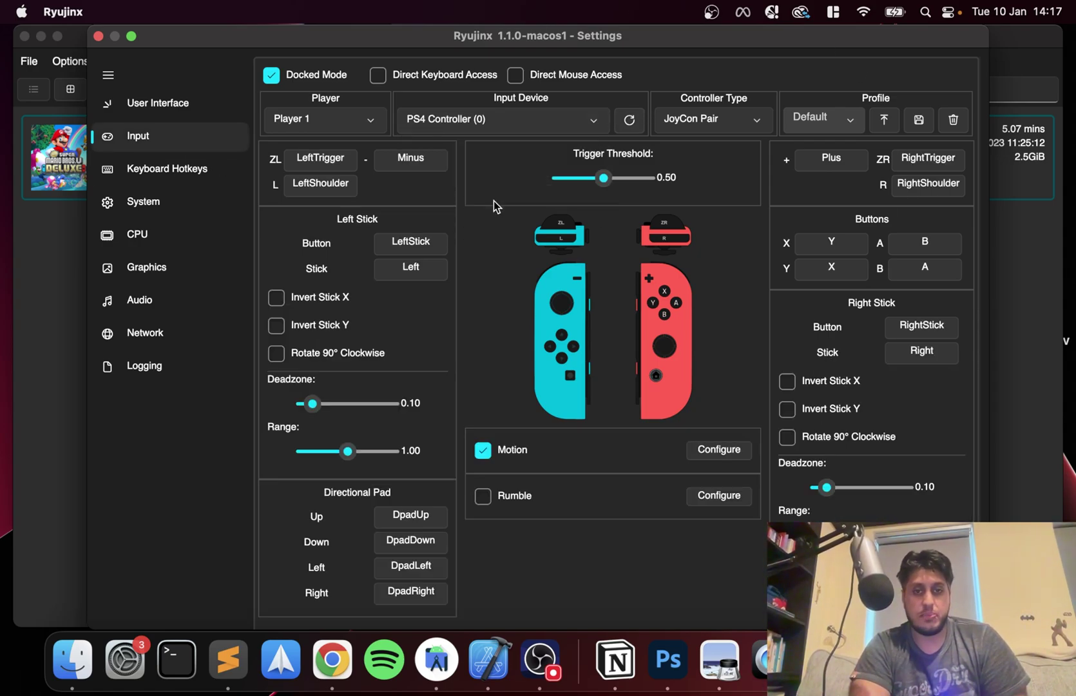
pyautogui.click(629, 120)
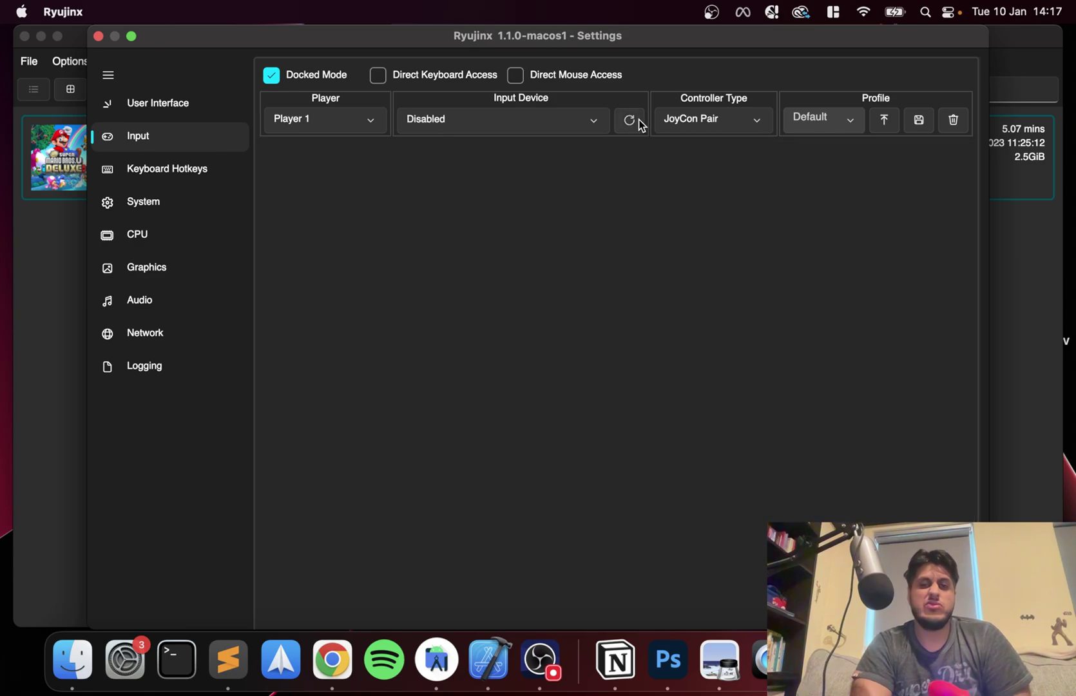
pyautogui.click(593, 120)
pyautogui.click(498, 193)
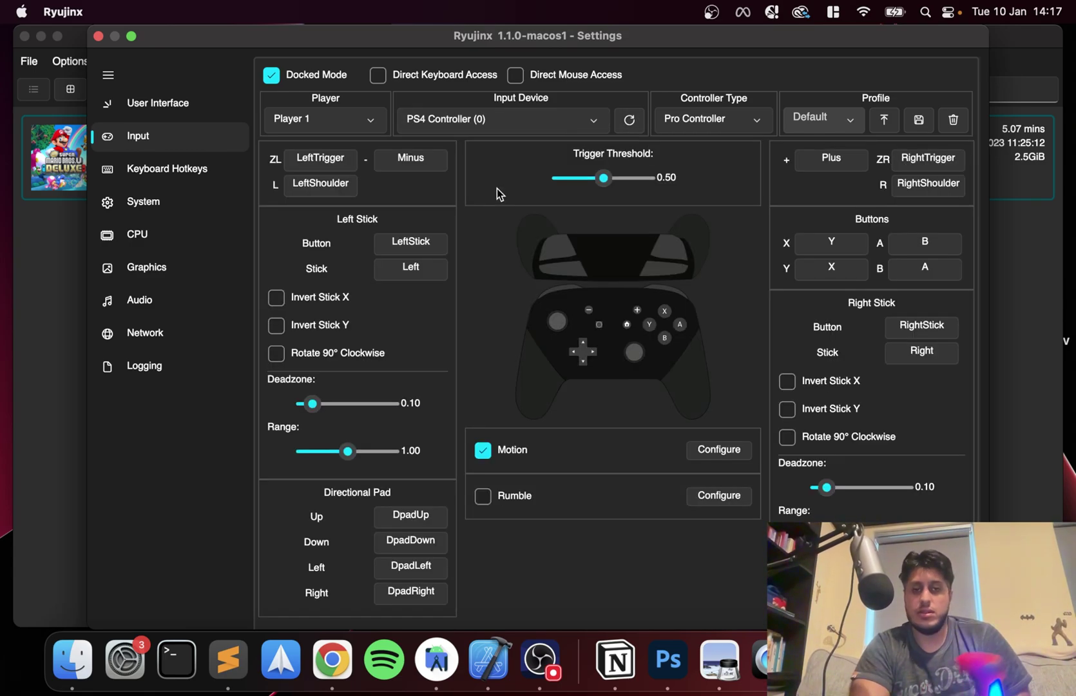
pyautogui.click(708, 131)
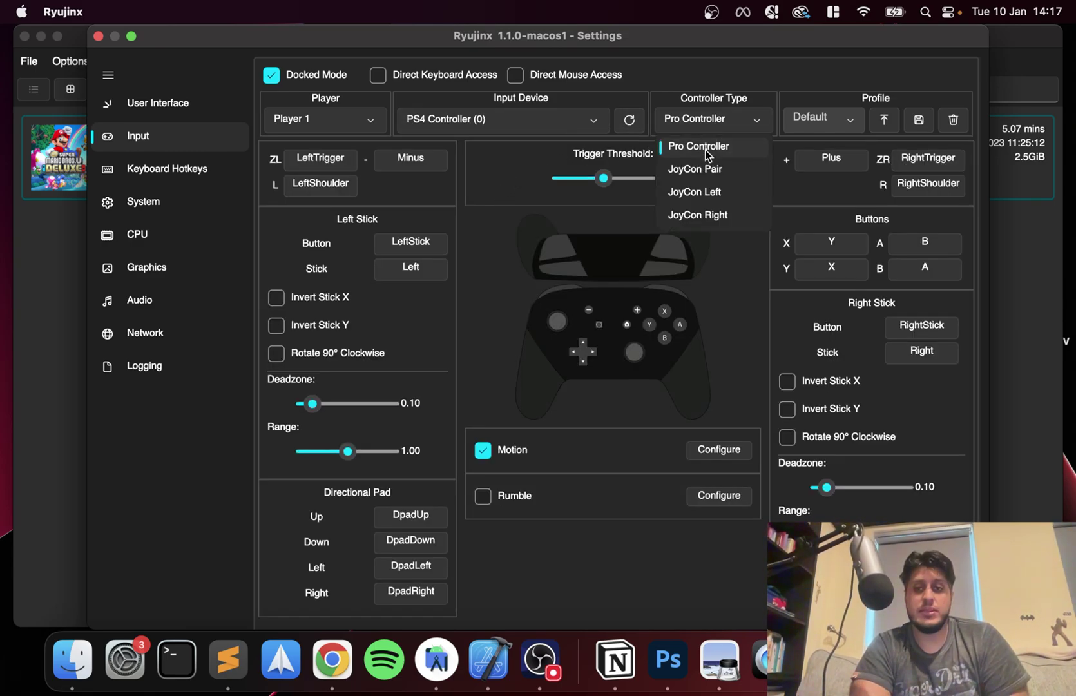
pyautogui.click(709, 174)
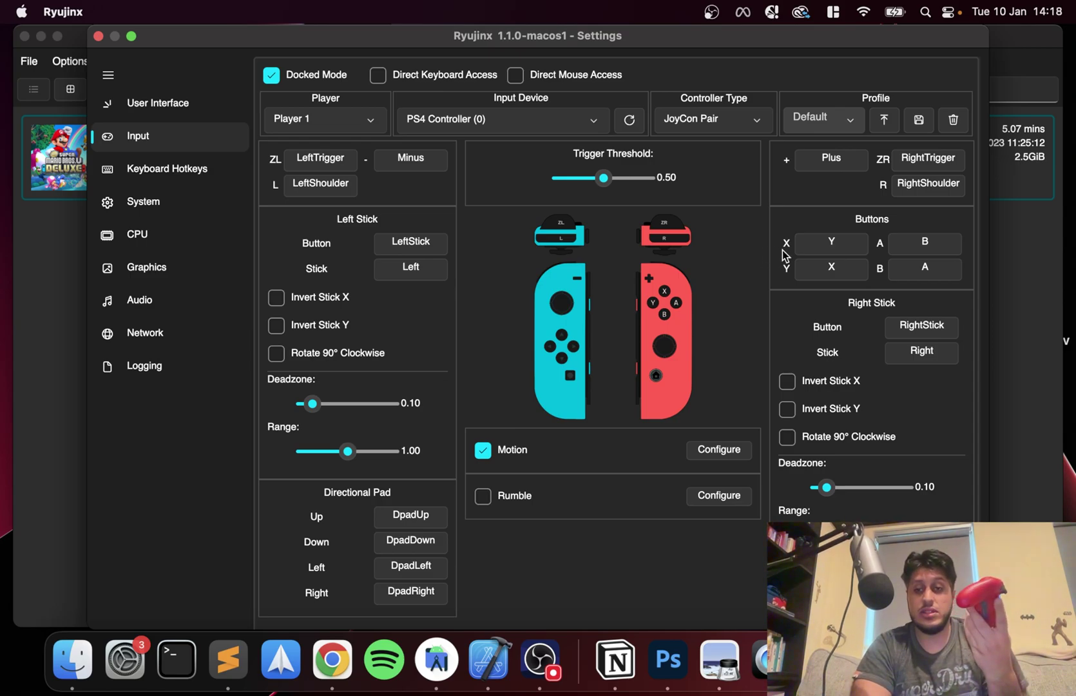
# Rebind X, A, B, Y and D-pad Up to PS4 buttons, swapping X and Y
pyautogui.click(857, 247)
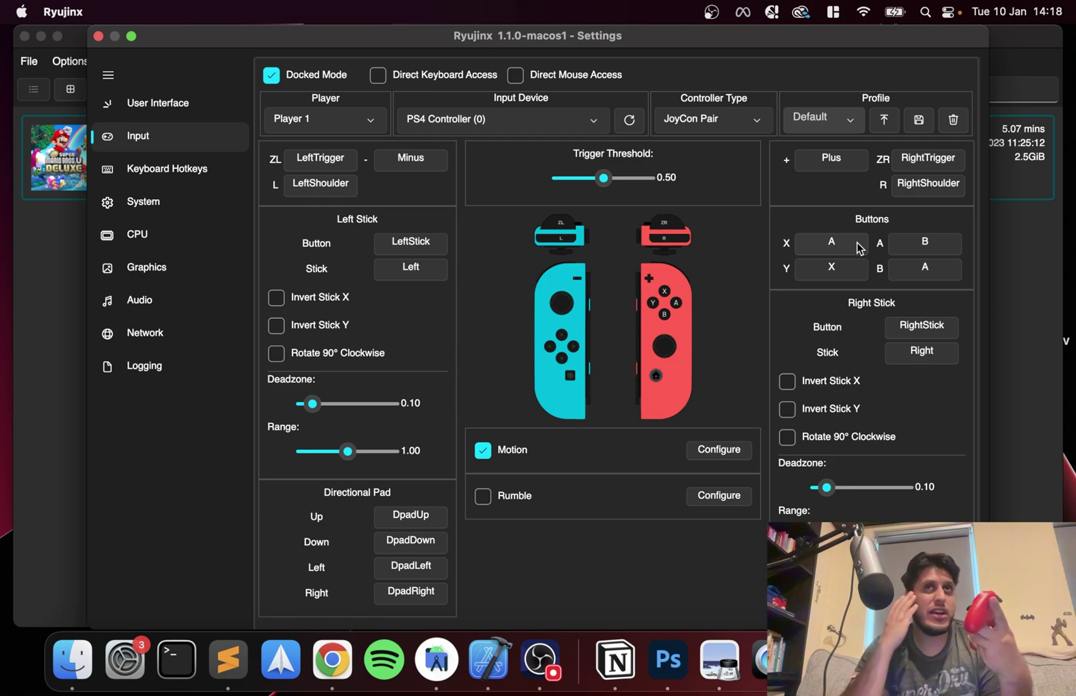
pyautogui.click(857, 247)
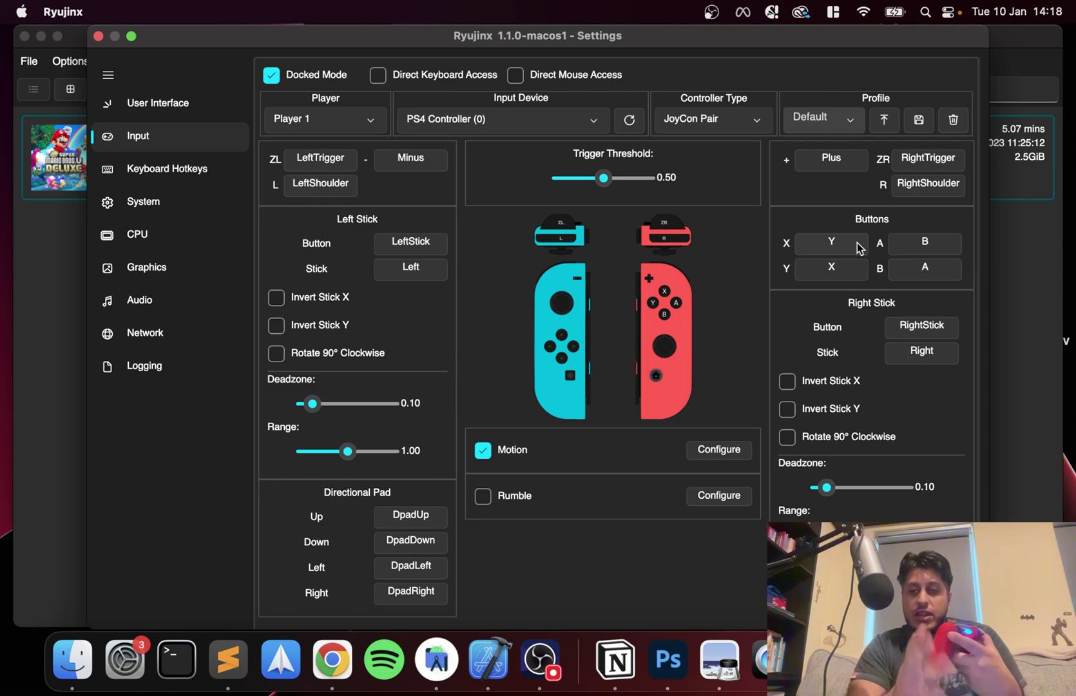
pyautogui.click(945, 247)
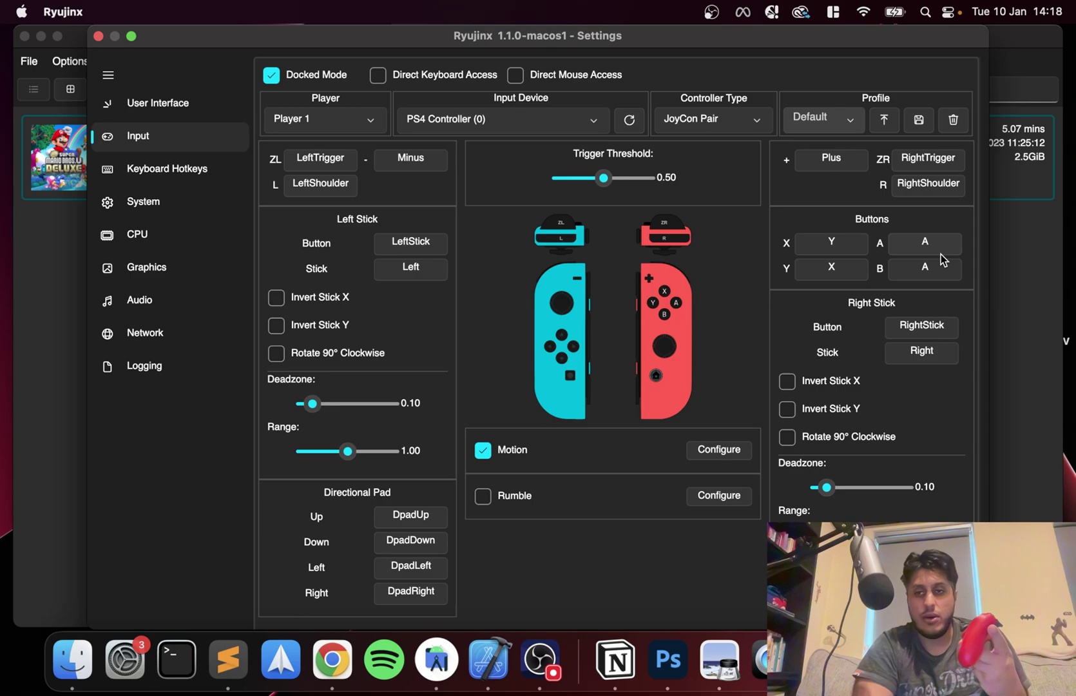
pyautogui.click(942, 268)
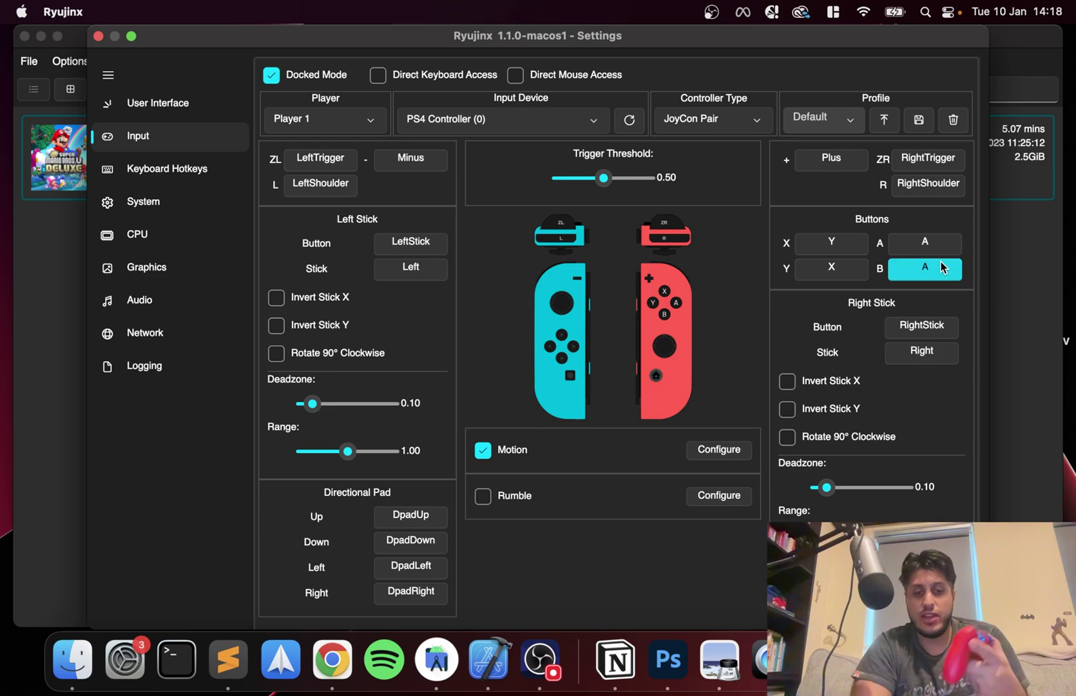
pyautogui.click(827, 270)
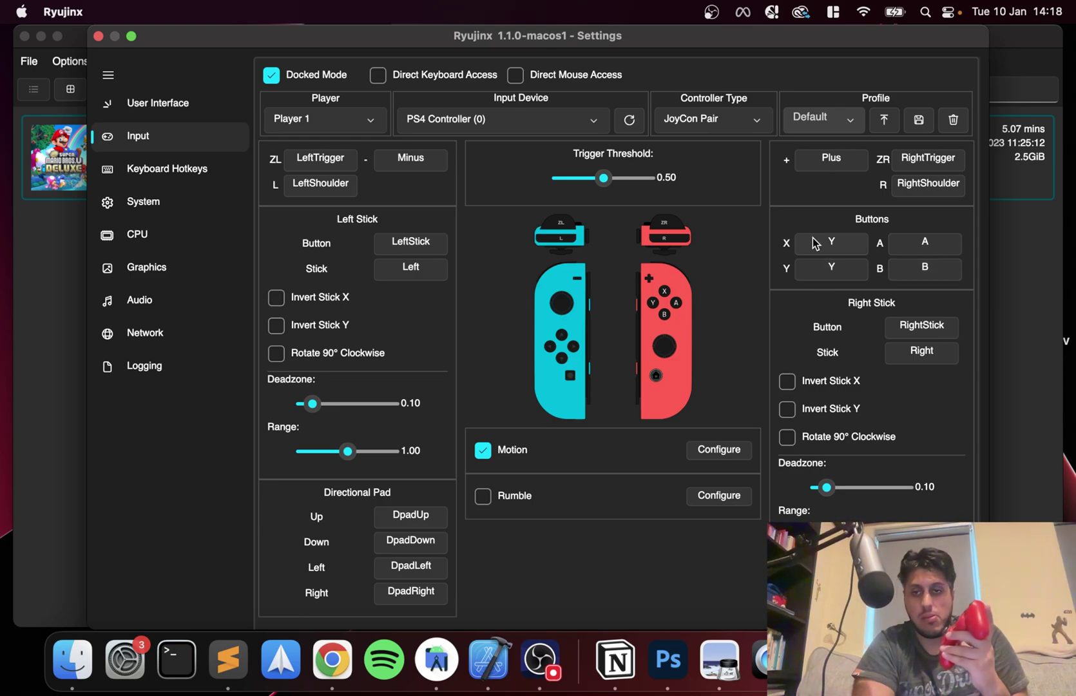
pyautogui.click(815, 242)
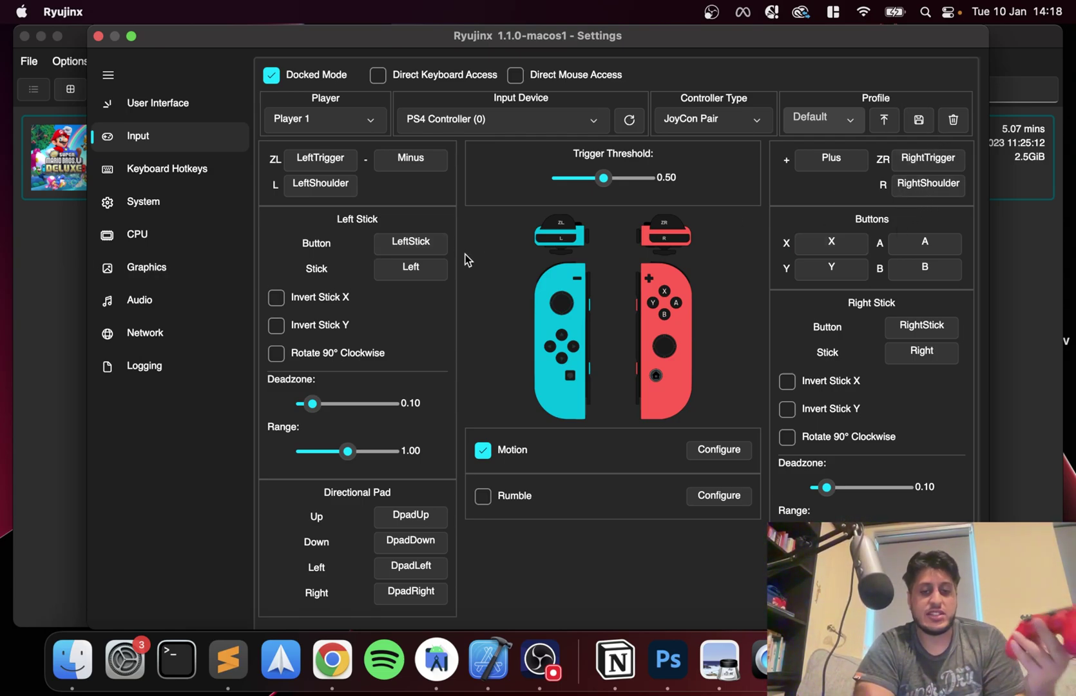
pyautogui.click(407, 519)
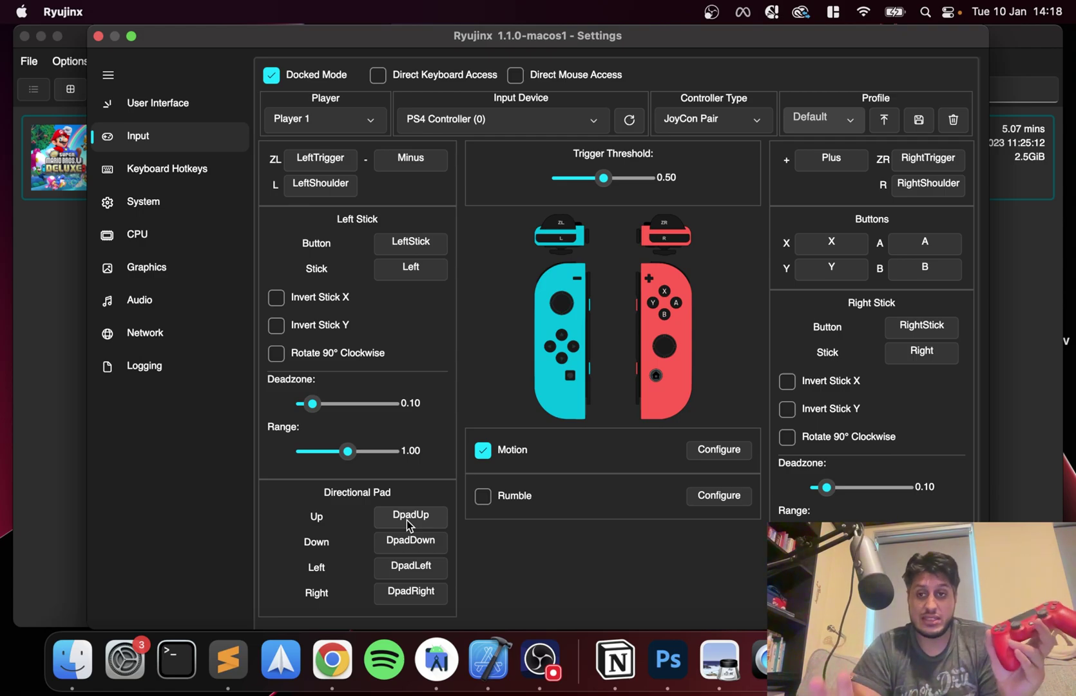
pyautogui.click(851, 125)
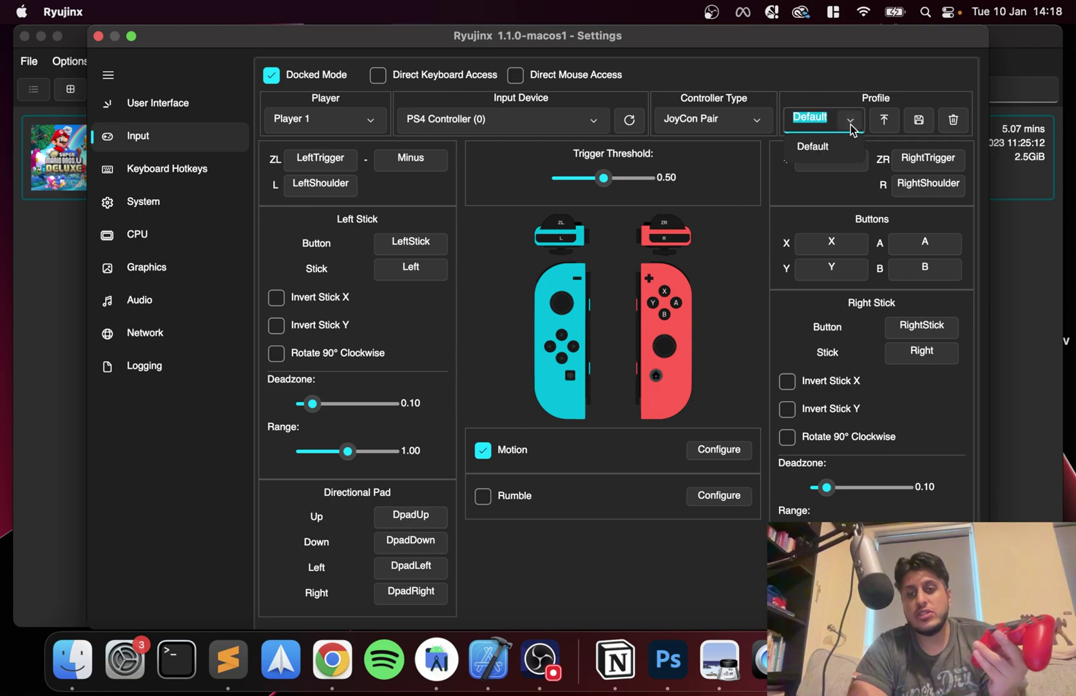
pyautogui.click(871, 82)
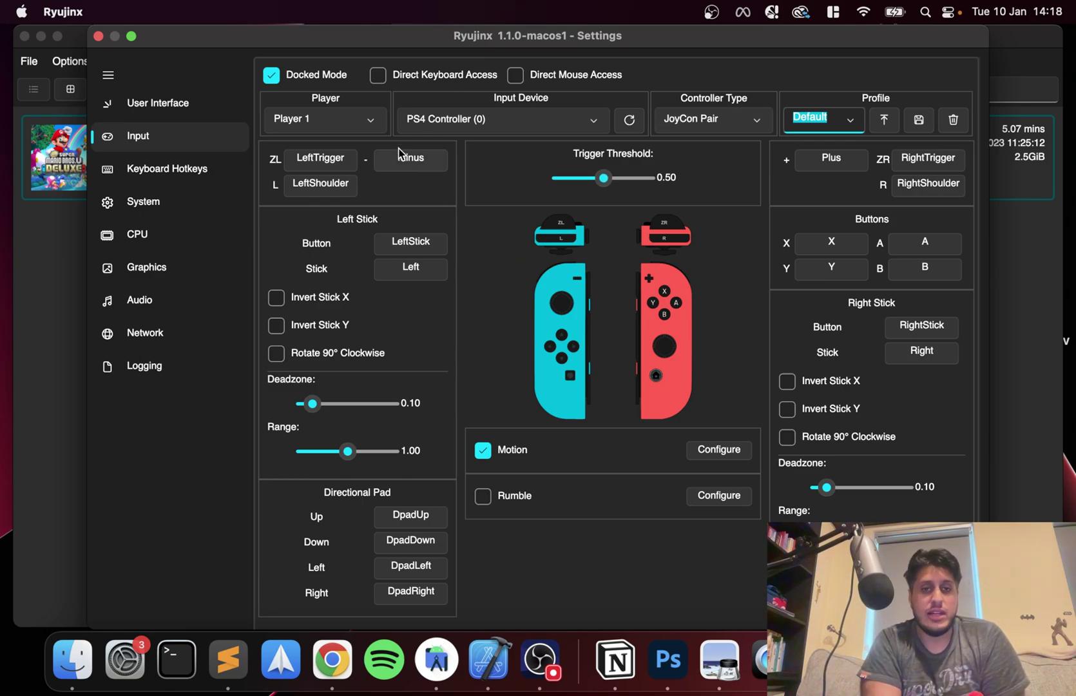
pyautogui.click(370, 121)
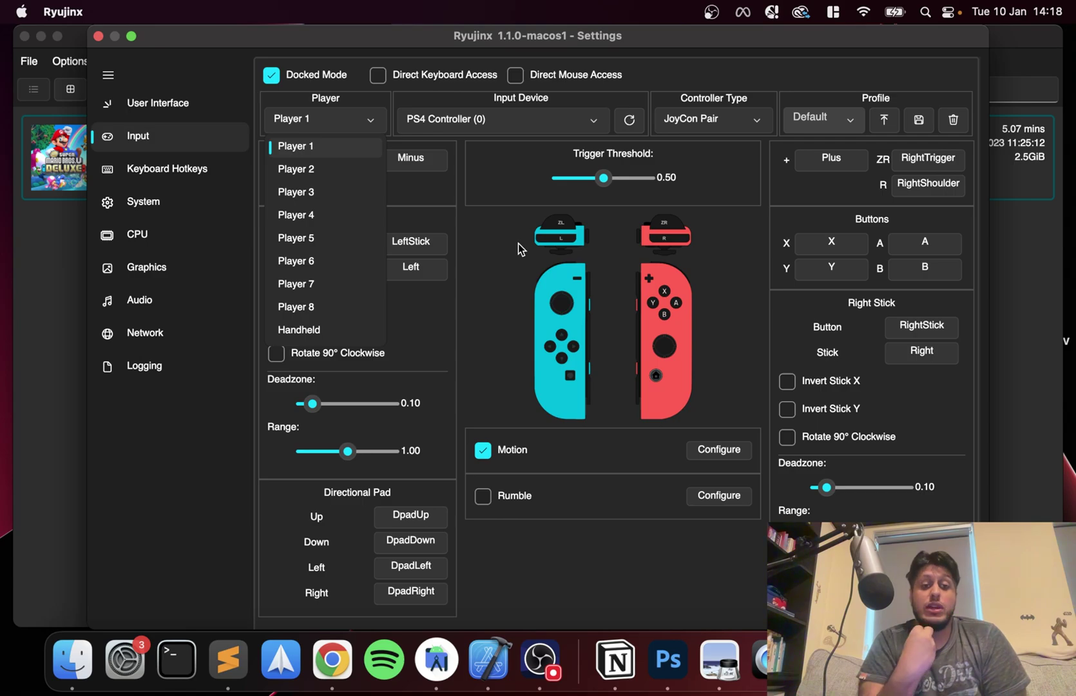
pyautogui.click(672, 85)
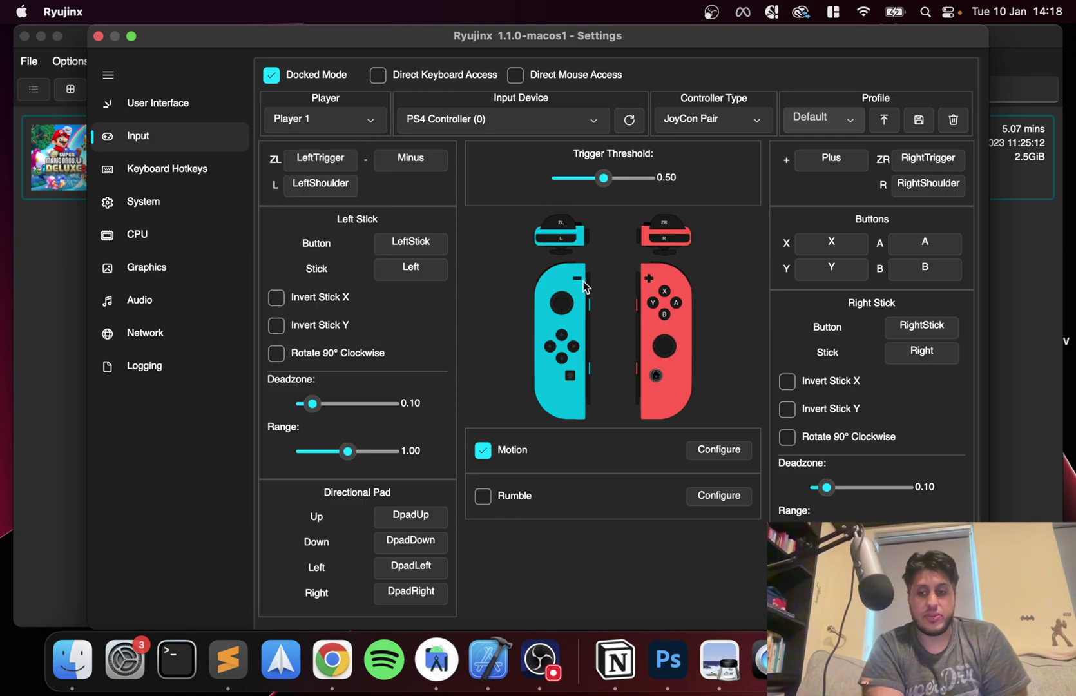
pyautogui.doubleClick(917, 44)
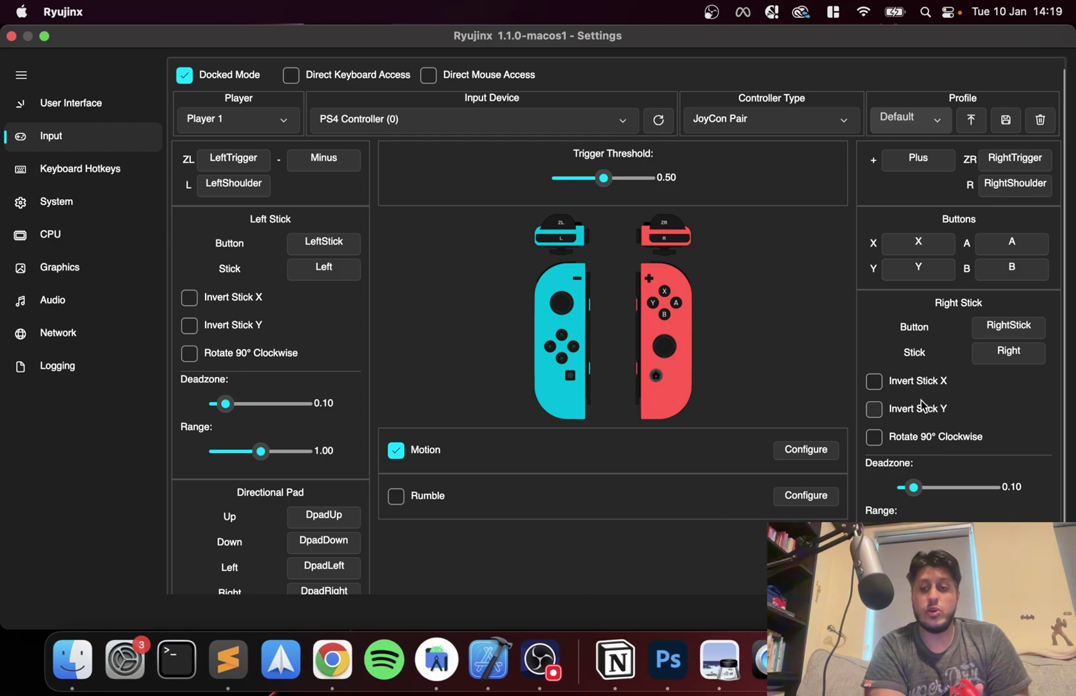
pyautogui.press('super+w')
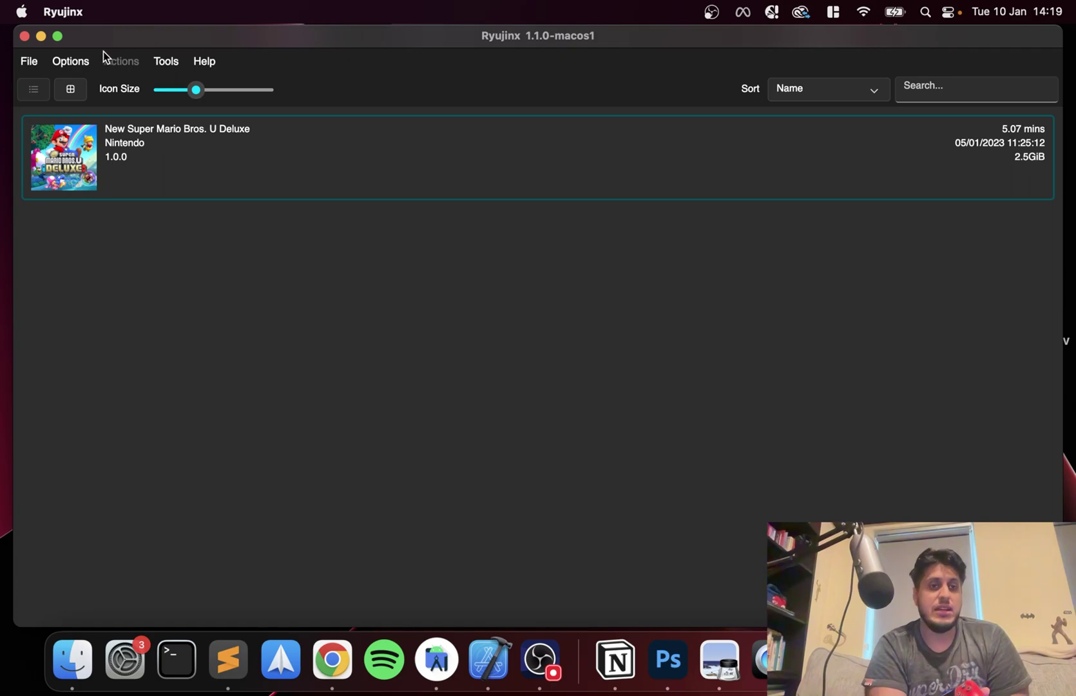
pyautogui.click(72, 62)
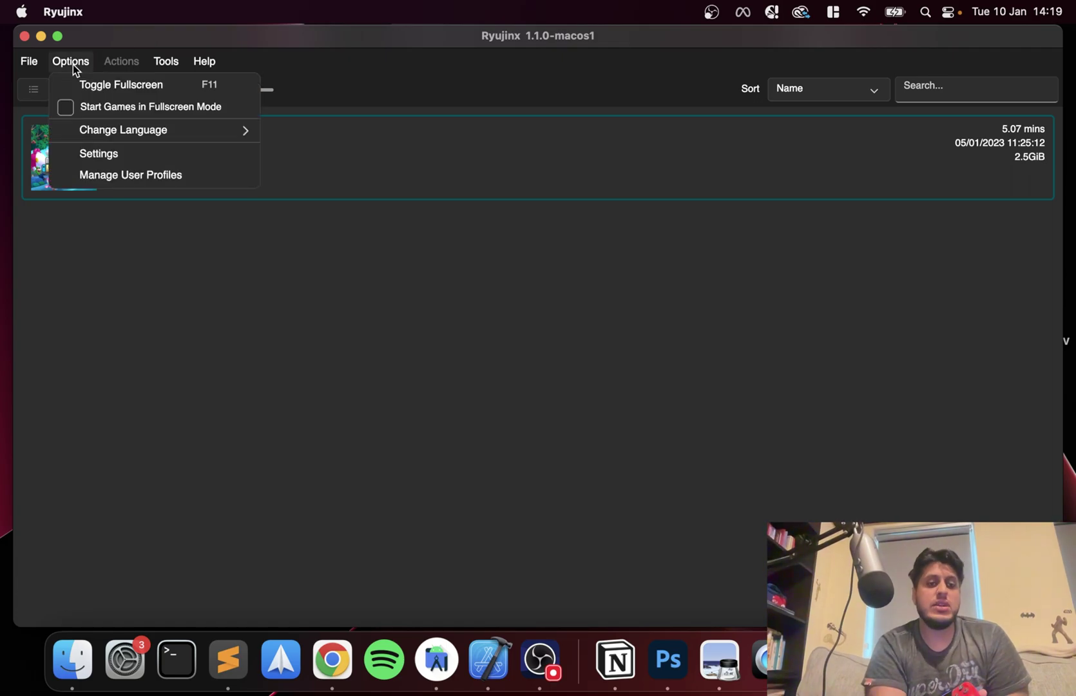
pyautogui.click(87, 152)
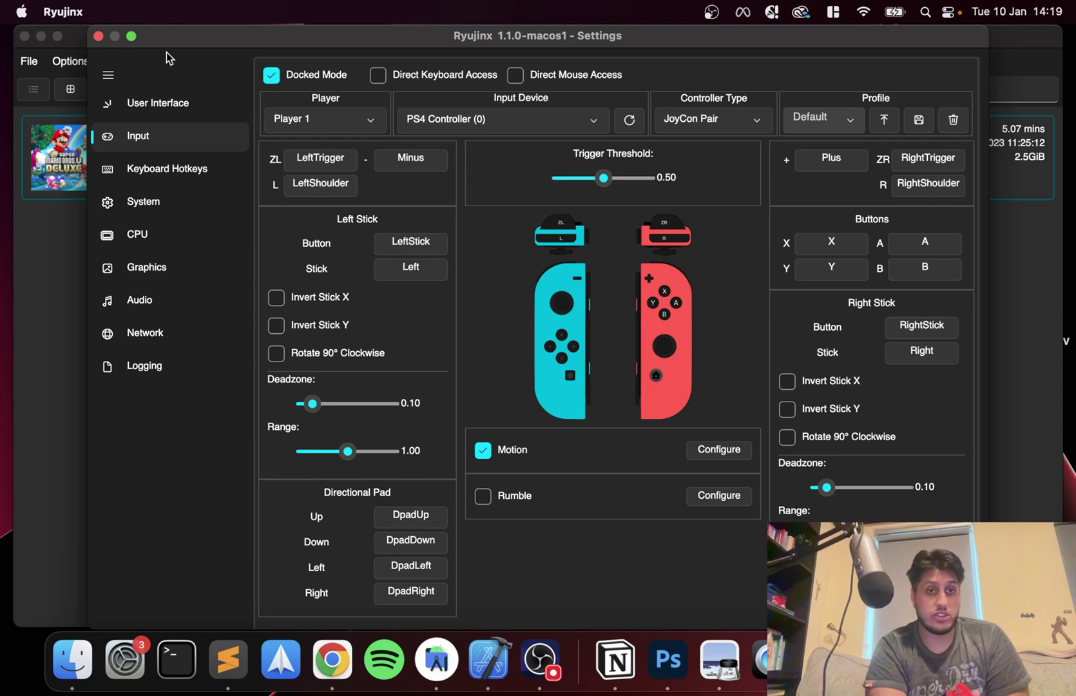
pyautogui.click(99, 36)
# Launch New Super Mario Bros. U Deluxe from the Ryujinx game list
pyautogui.doubleClick(228, 169)
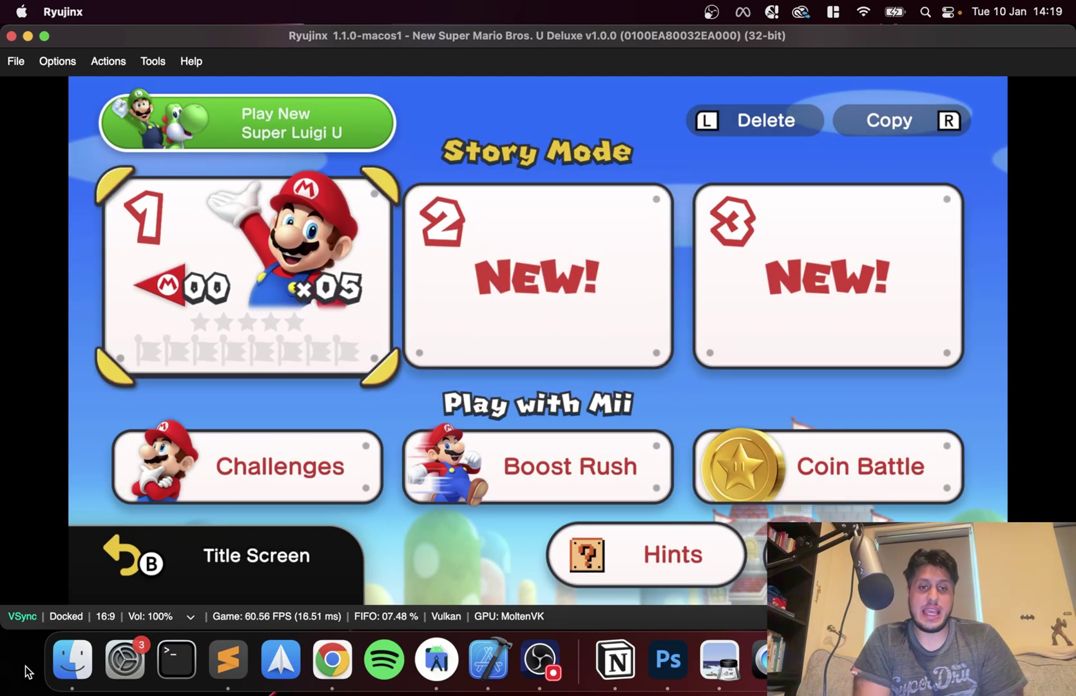
# Test D-pad navigation across the save slots and Play with Mii row, ending on Challenges
pyautogui.press('Down')
pyautogui.press('Up')
pyautogui.press('Right')
pyautogui.press('Left')
pyautogui.press('Down')
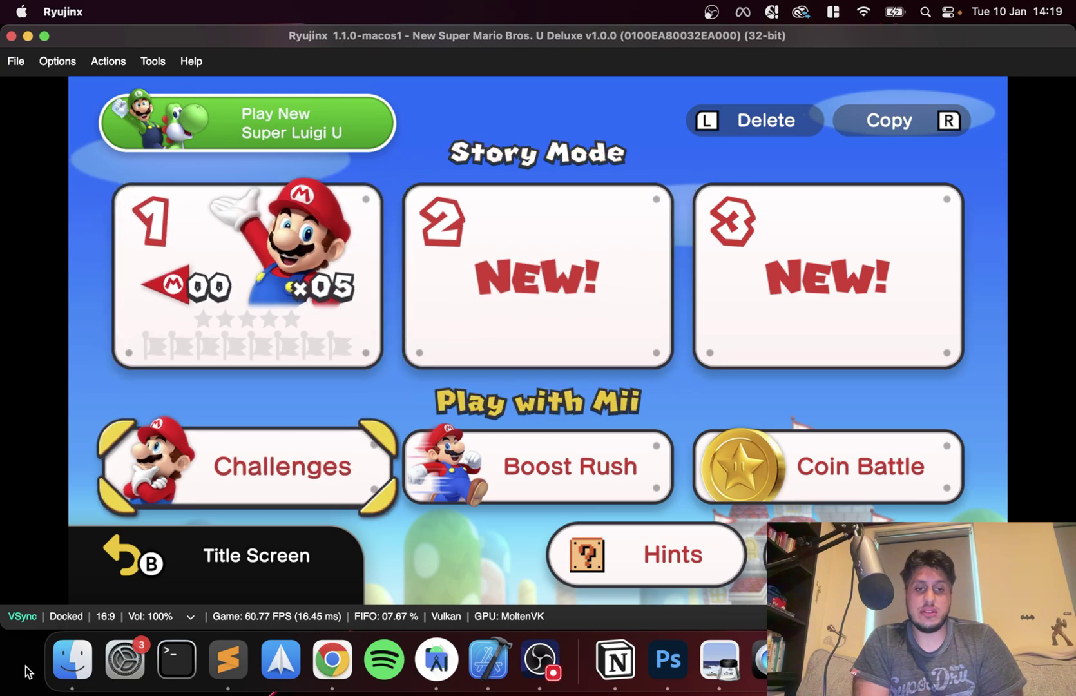
pyautogui.press('Up')
pyautogui.press('Down')
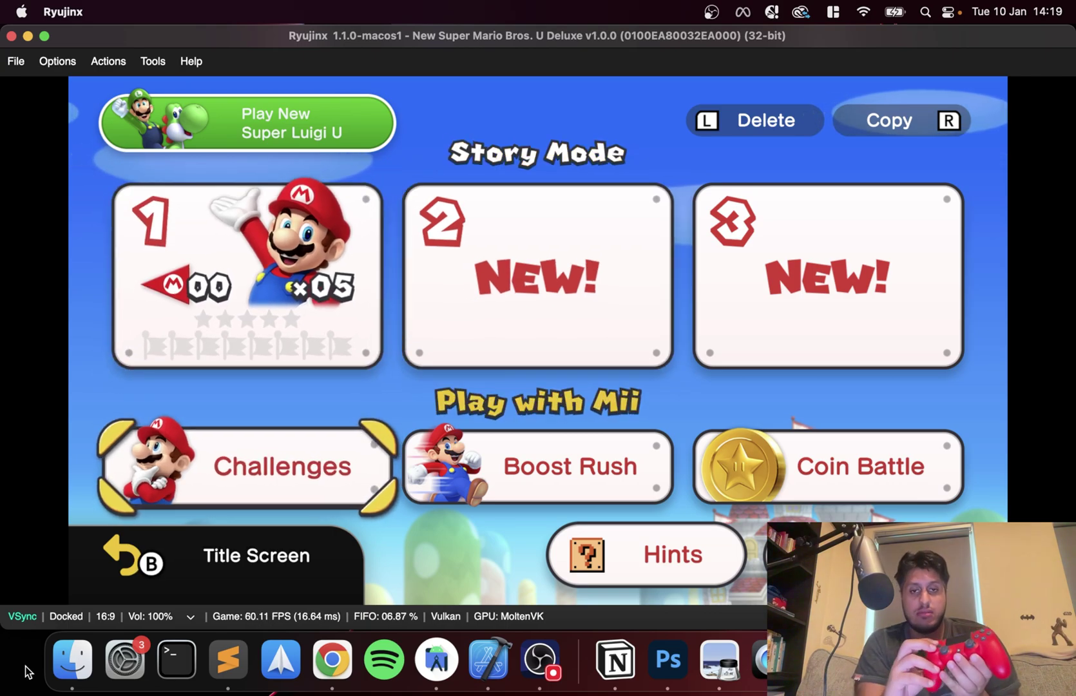
pyautogui.press('Up')
pyautogui.press('Right')
pyautogui.press('Down')
pyautogui.press('Left')
pyautogui.press('Right')
pyautogui.press('Up')
pyautogui.press('Left')
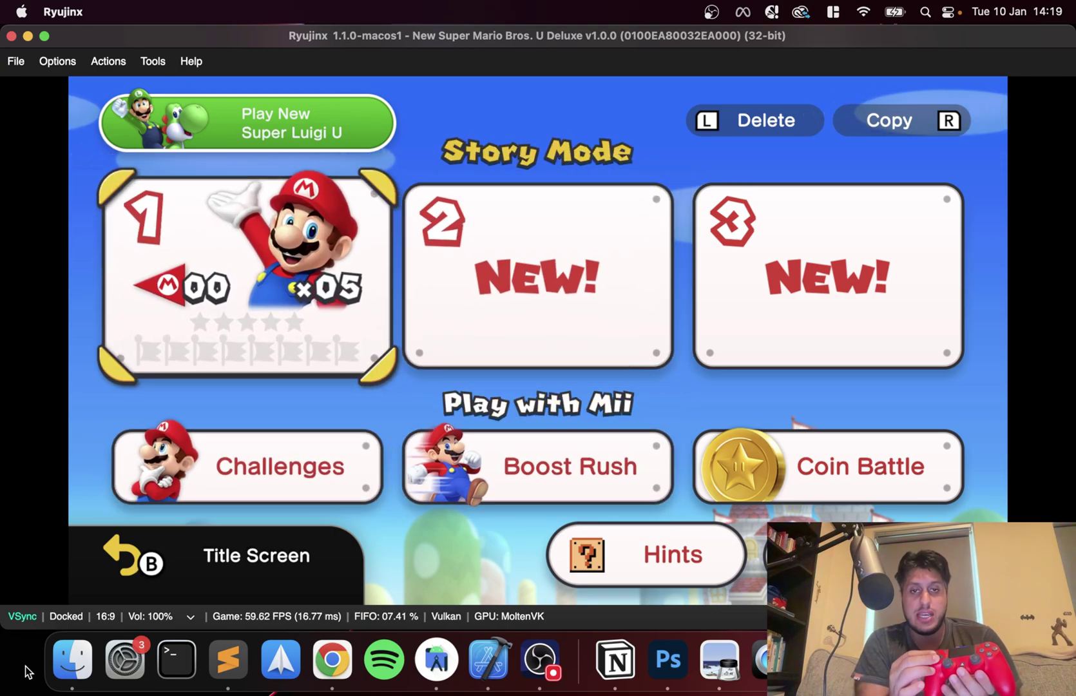
pyautogui.press('Down')
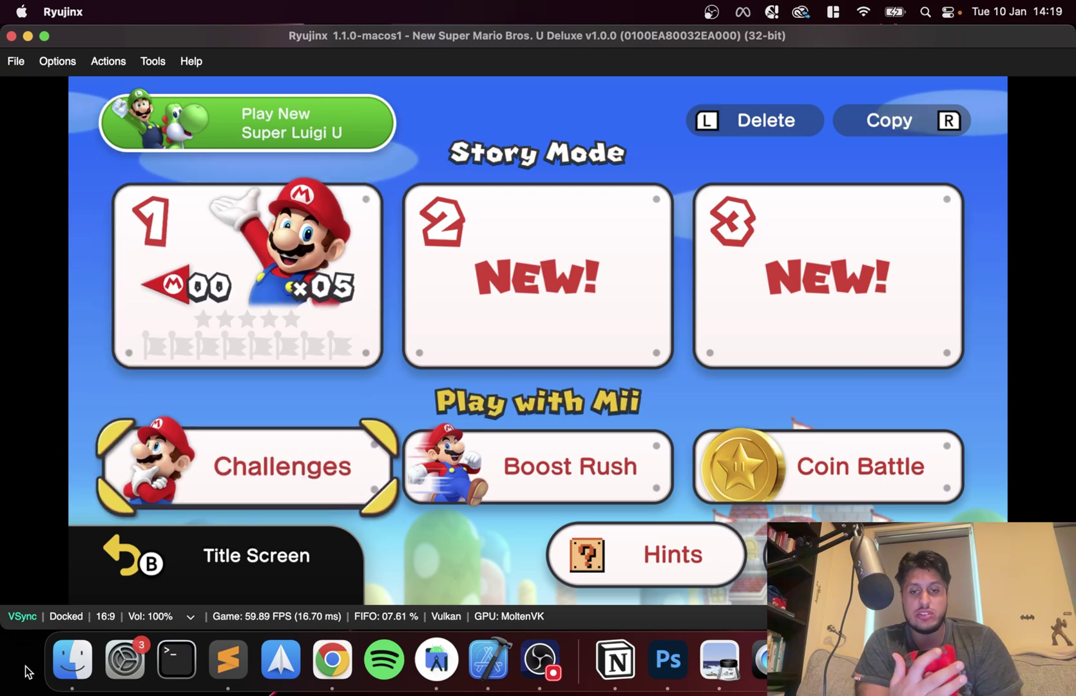
# Enter Challenges mode and cycle the character cards to confirm Toad
pyautogui.press('z')
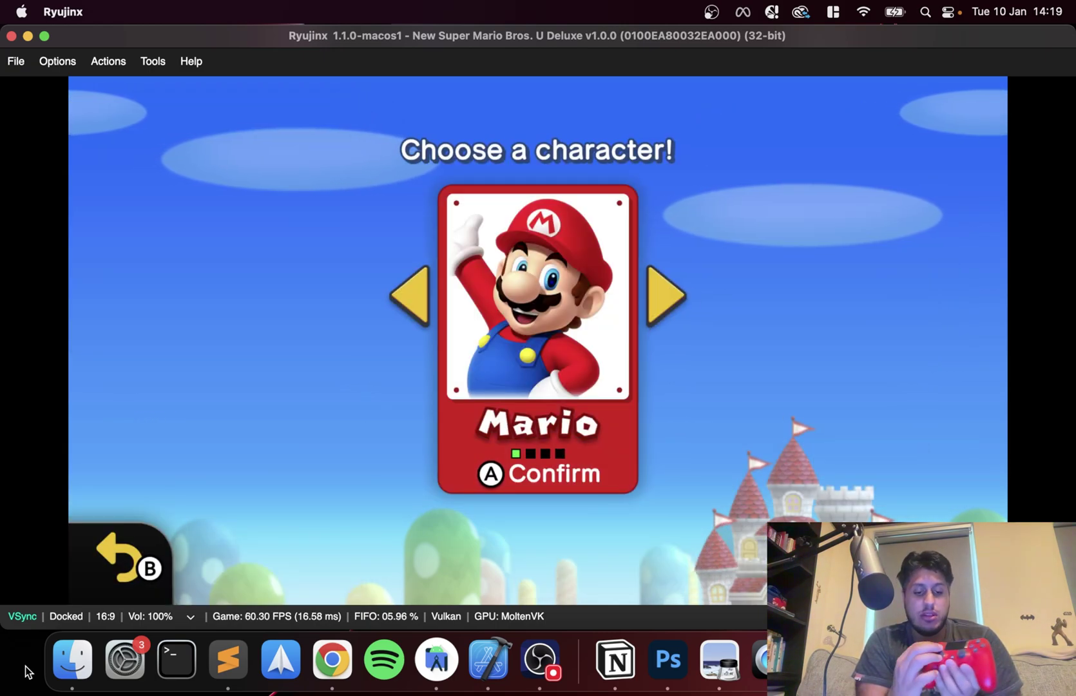
pyautogui.press('Right')
pyautogui.press('Right')
pyautogui.press('Right')
pyautogui.press('Right')
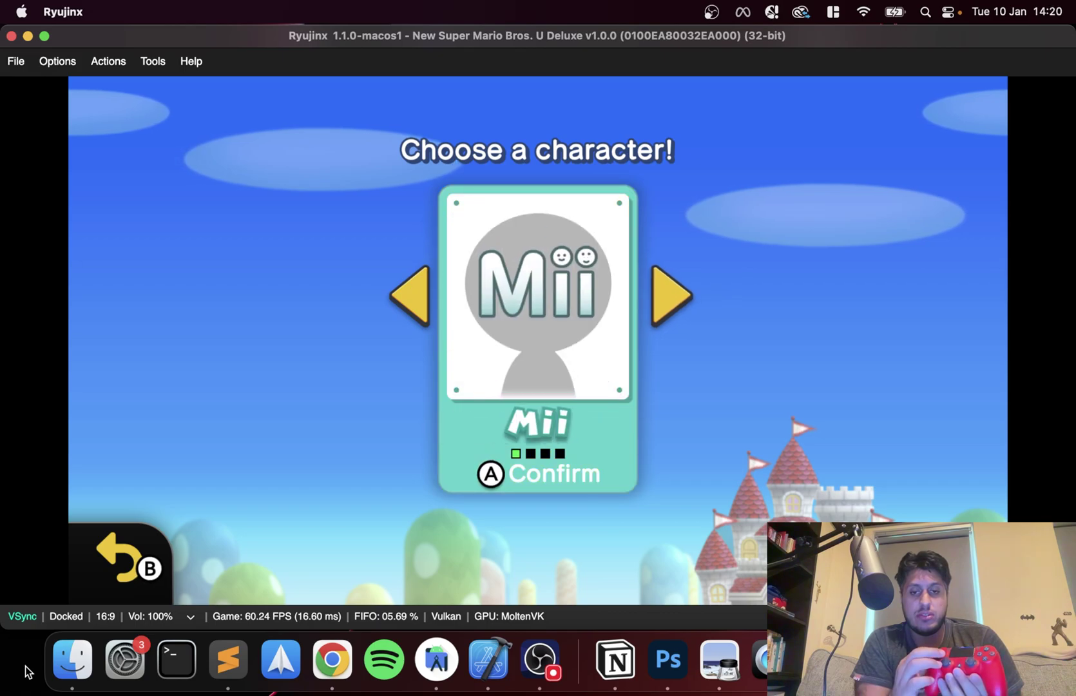
pyautogui.press('Left')
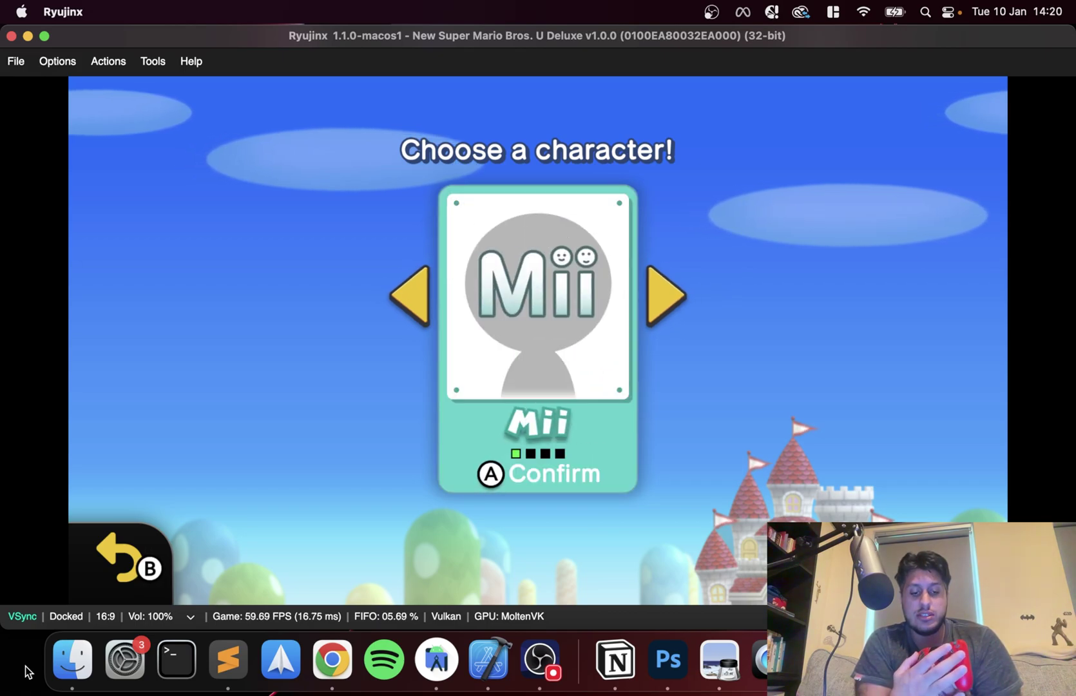
pyautogui.press('Left')
pyautogui.press('z')
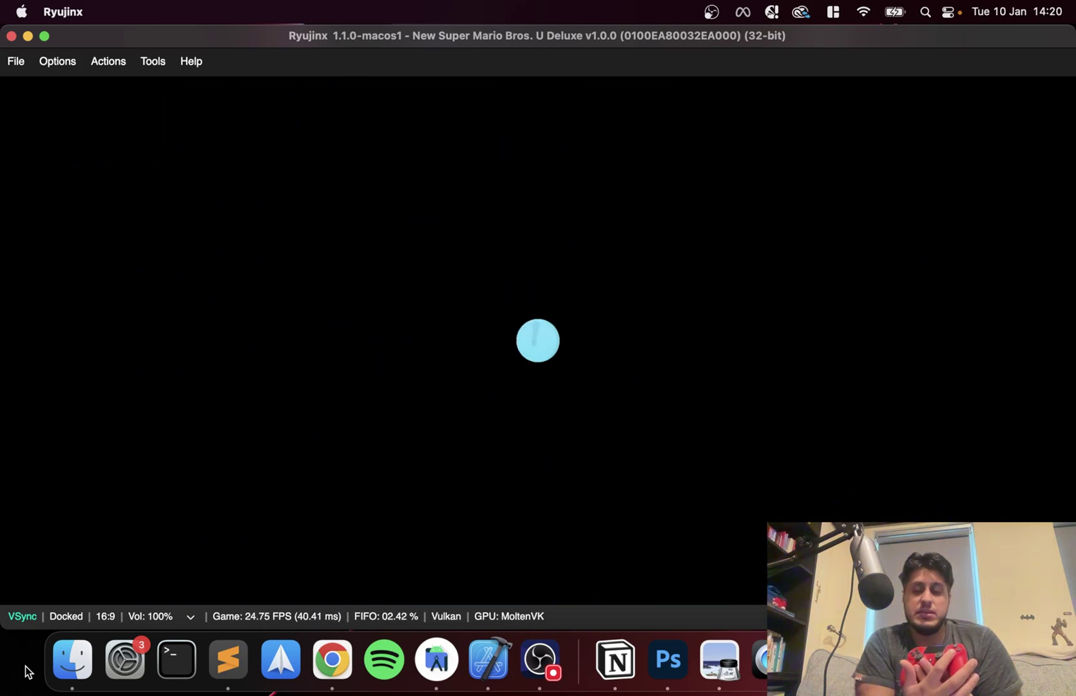
# Dismiss the new-challenge popup and start Triple-Jump for Coins under Coin Collection
pyautogui.press('z')
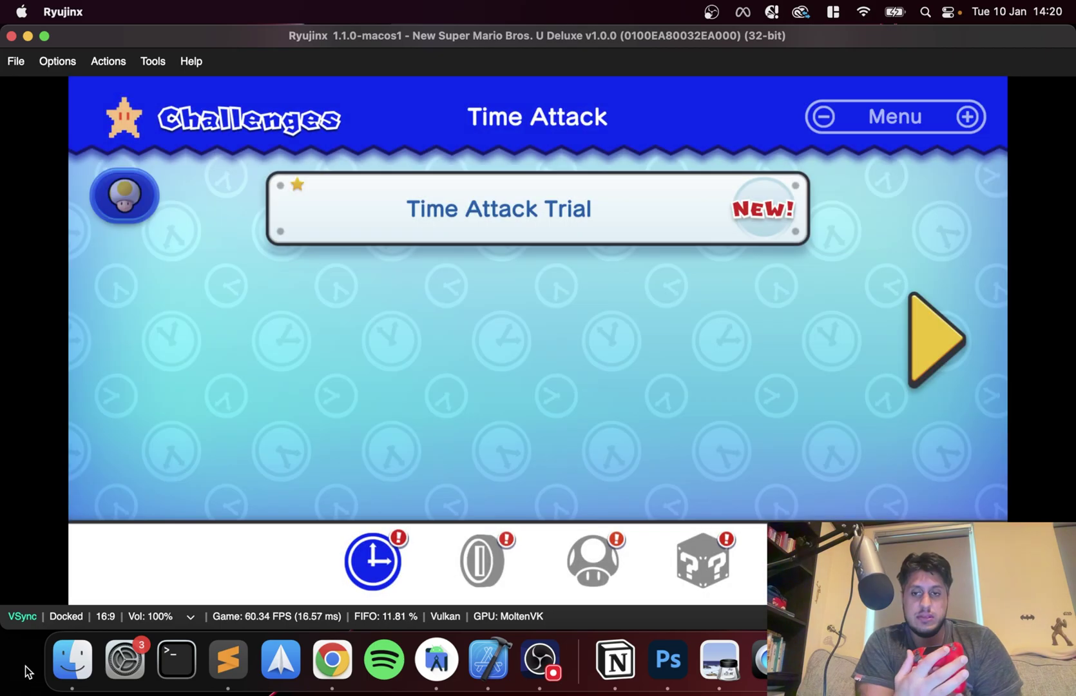
pyautogui.press('Right')
pyautogui.press('Right')
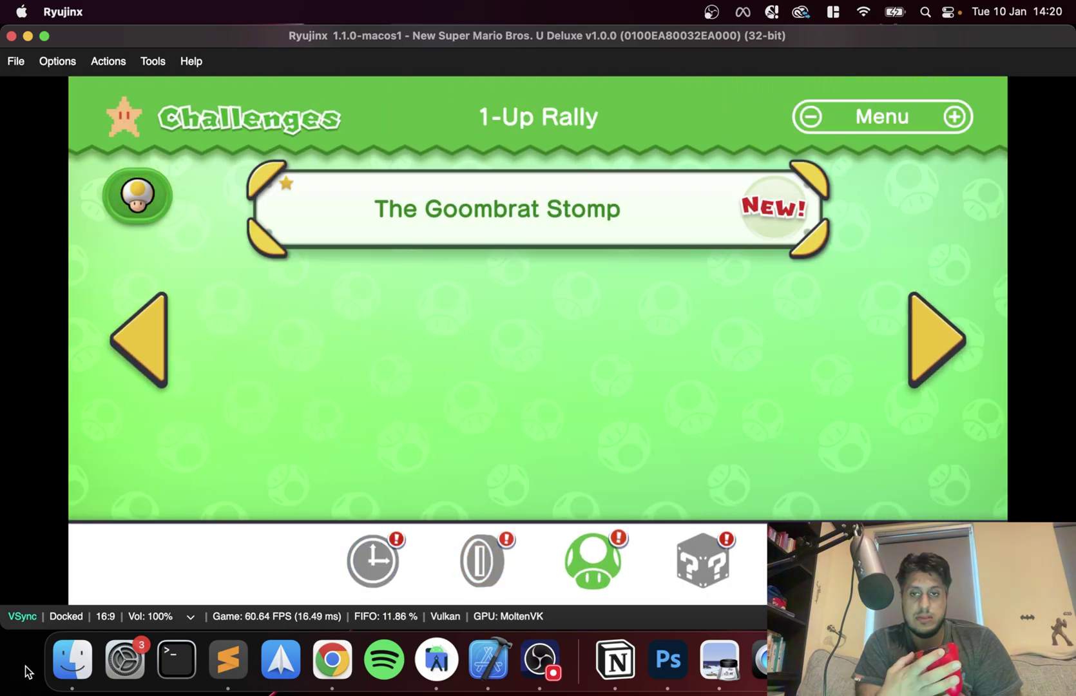
pyautogui.press('Left')
pyautogui.press('z')
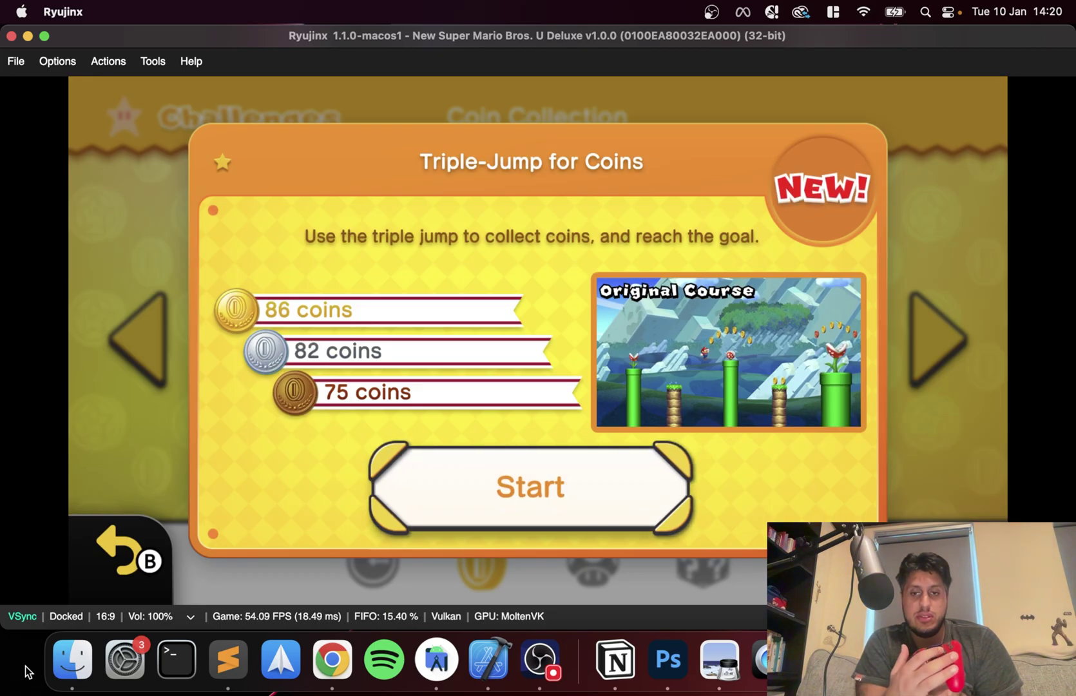
pyautogui.press('z')
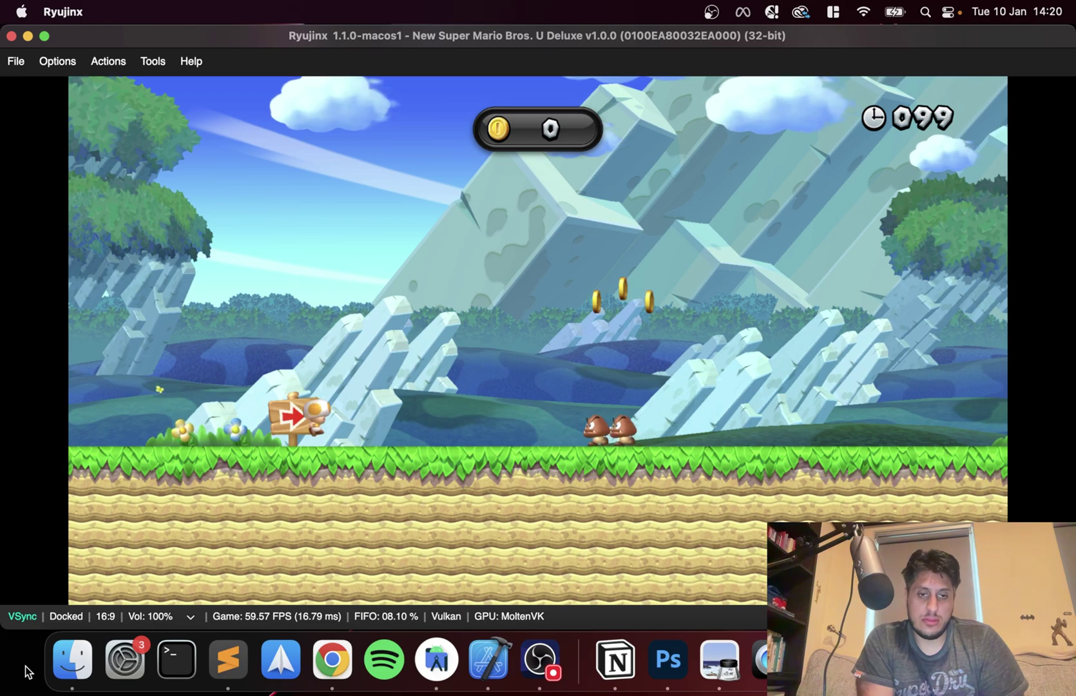
# Run Toad right, jump for coins and leap at the Goombas, ending with 2 coins
pyautogui.press('Right')
pyautogui.press('z')
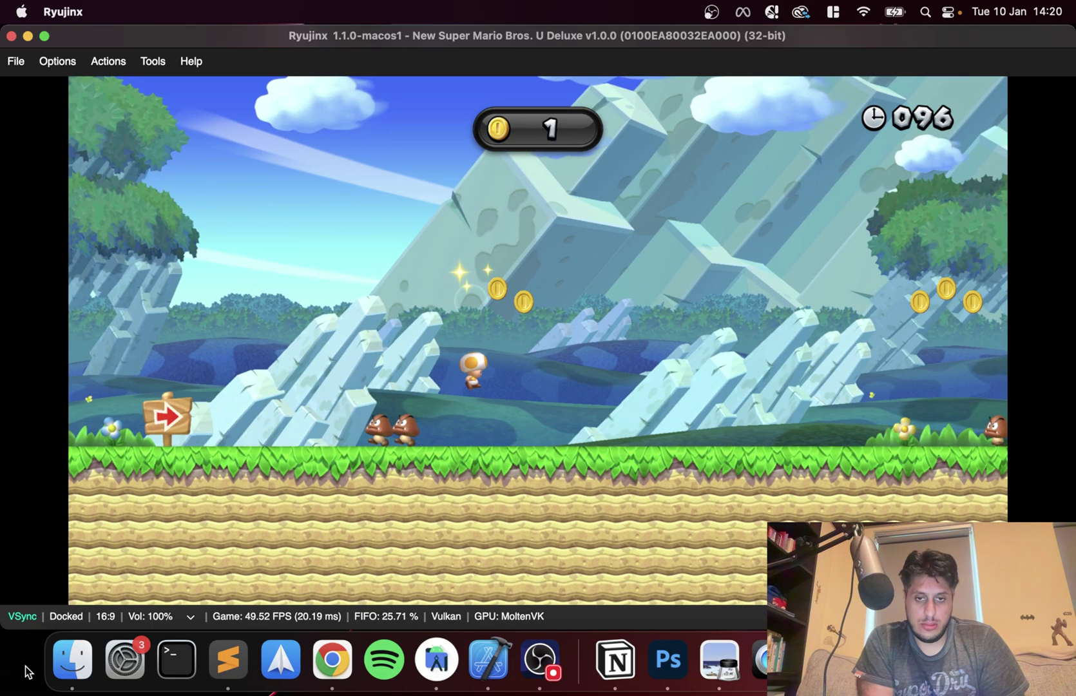
pyautogui.press('Right')
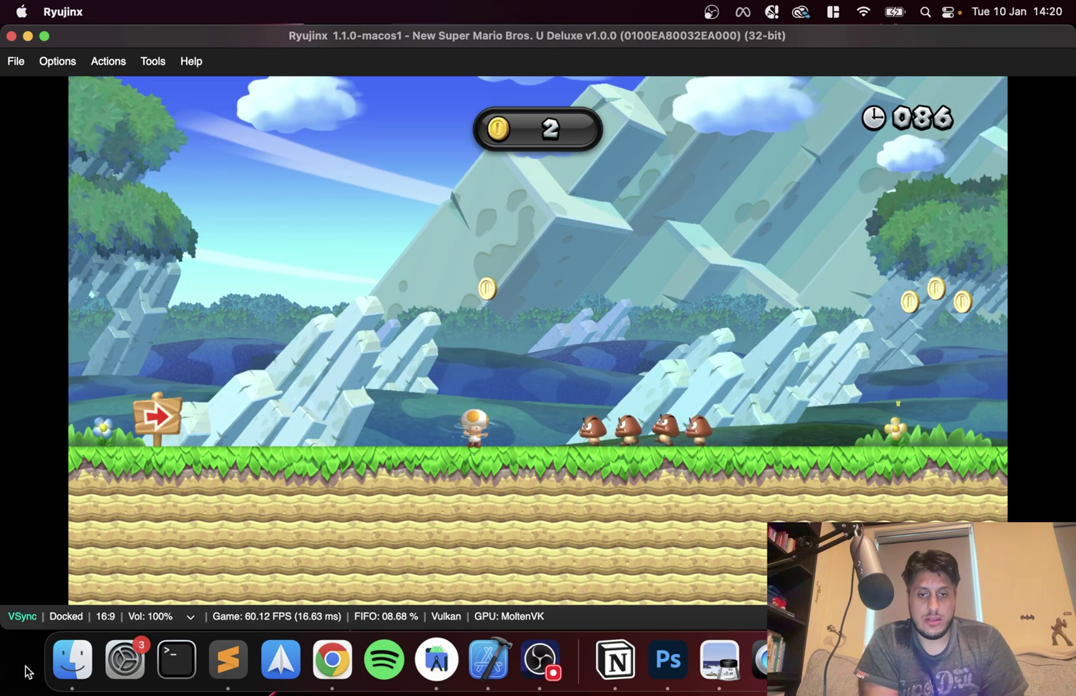
pyautogui.press('z')
pyautogui.press('Right')
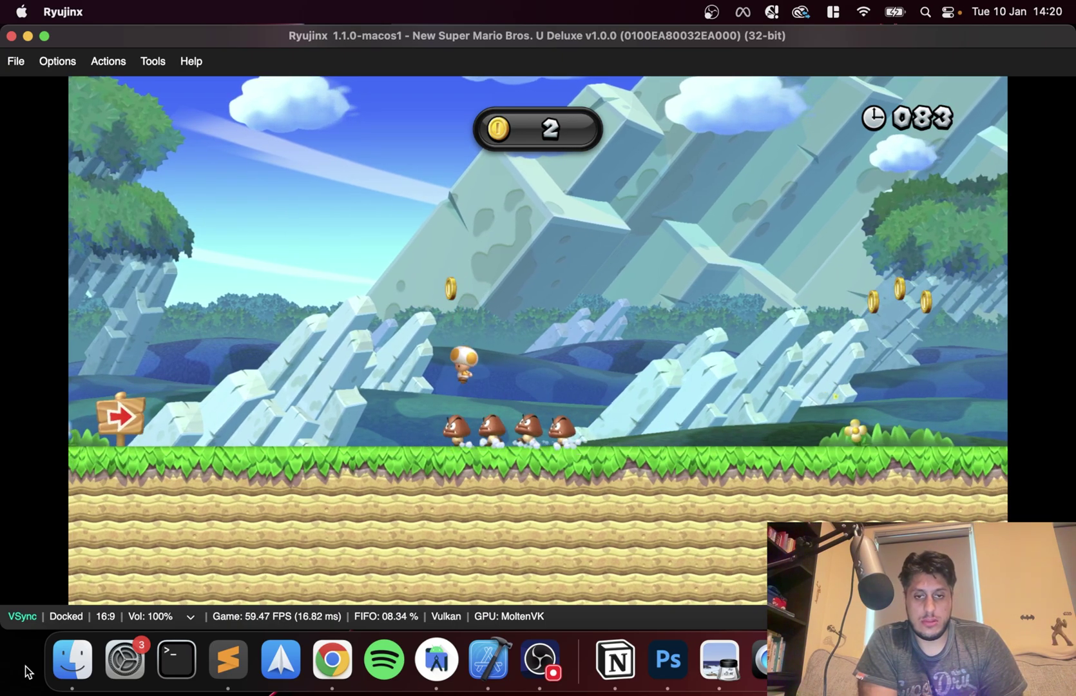
pyautogui.press('Right')
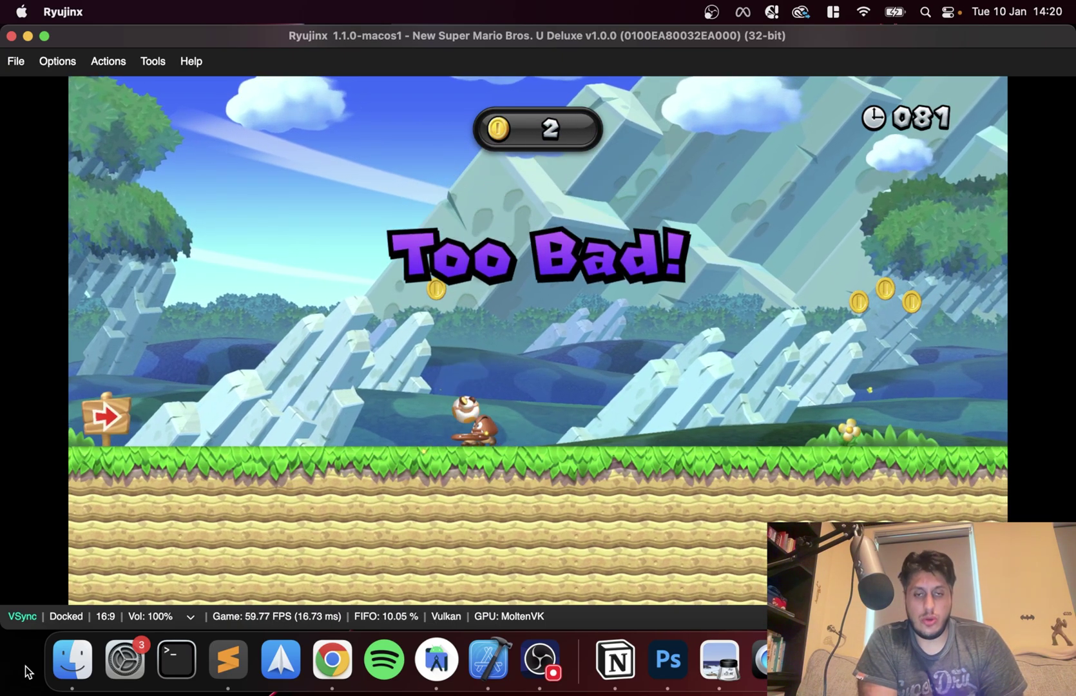